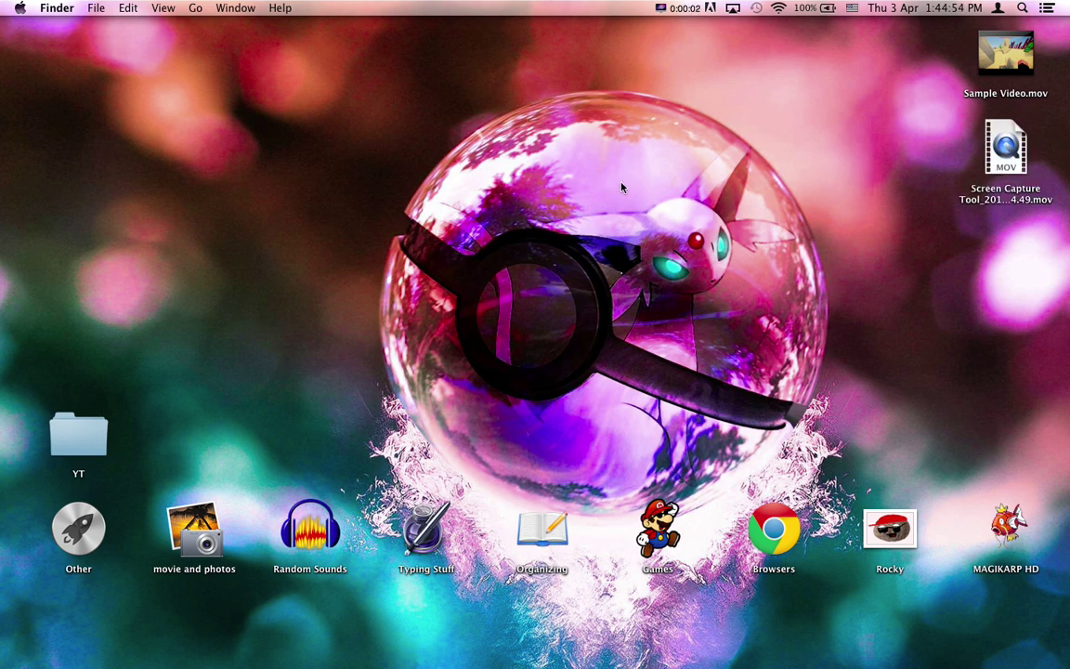
Launch Google Chrome from the Browsers stack in the Dock.
left_click_drag(621, 187, 740, 303)
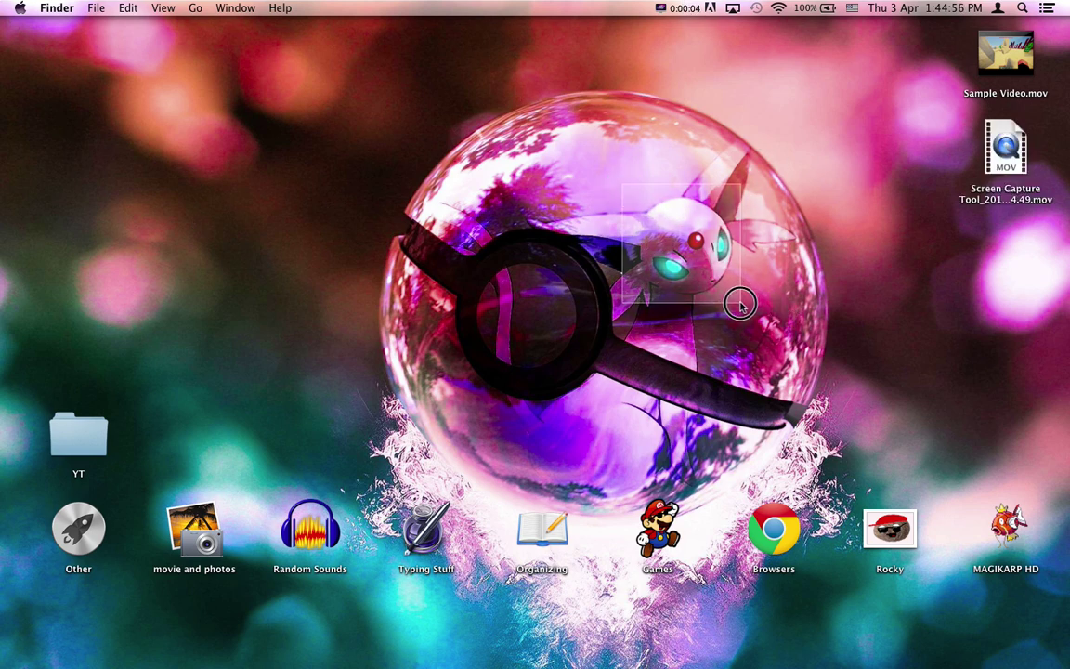
left_click(625, 186)
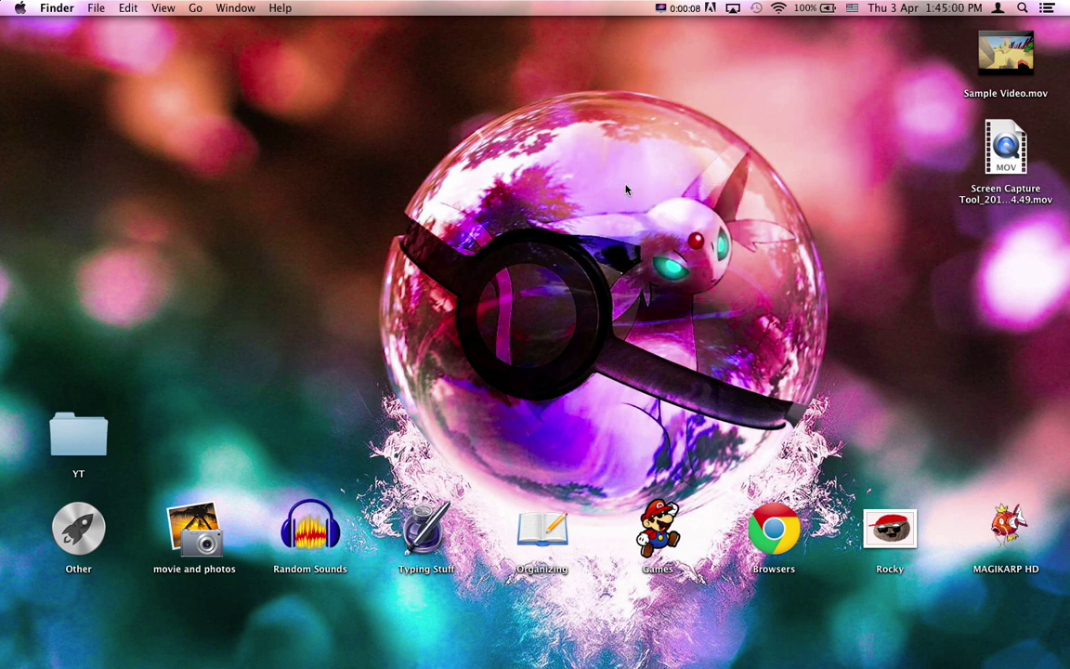
left_click_drag(626, 187, 557, 160)
left_click(1058, 305)
left_click(736, 462)
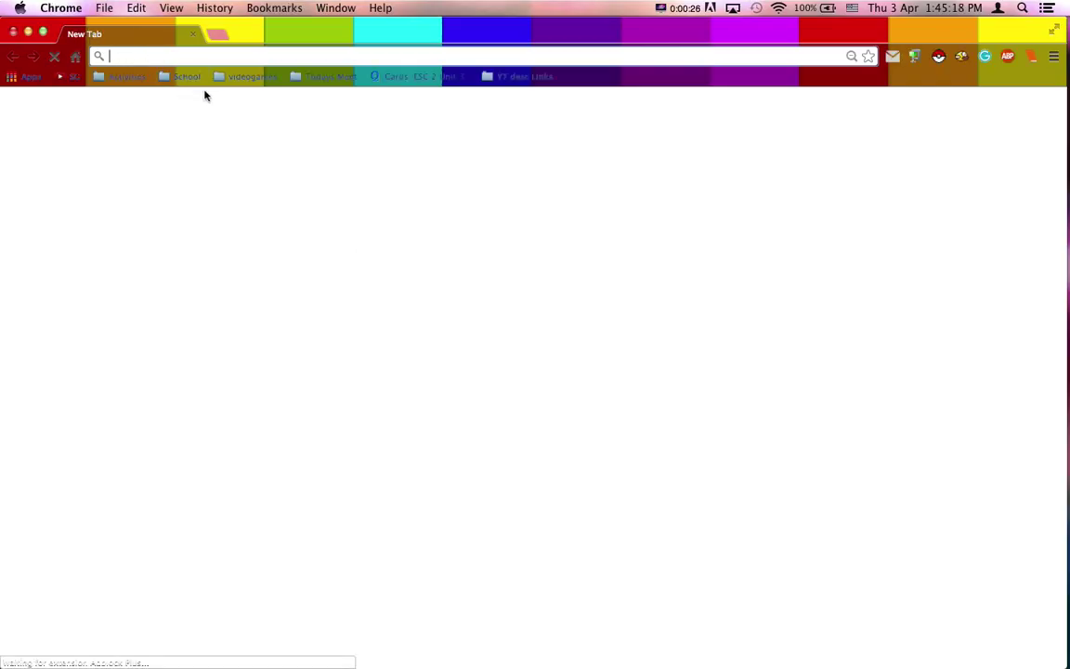
Search Google for 'mpeg streamclip' using the address bar suggestion.
type("f")
key("BackSpace")
key("BackSpace")
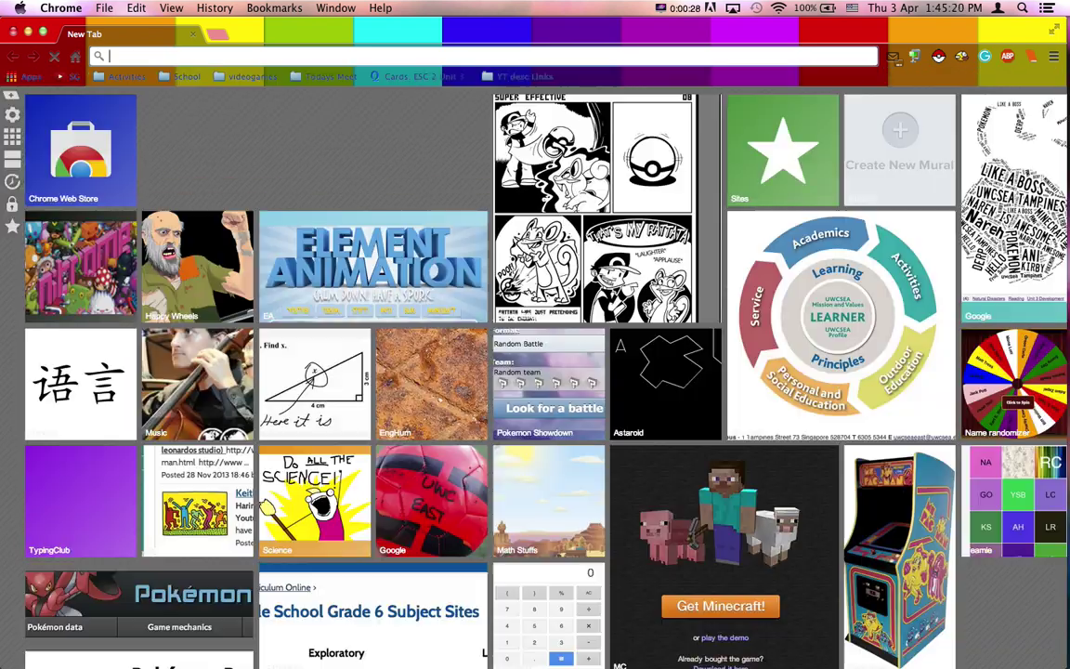
key("super+space")
type("mpeg")
key("BackSpace")
key("Escape")
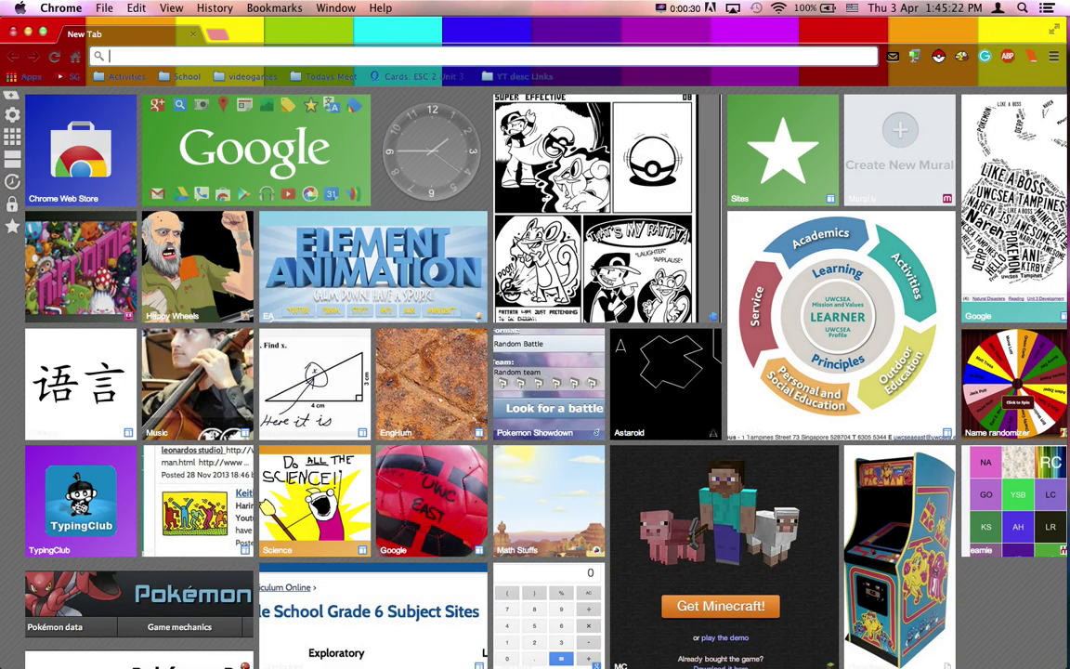
type("MPEG")
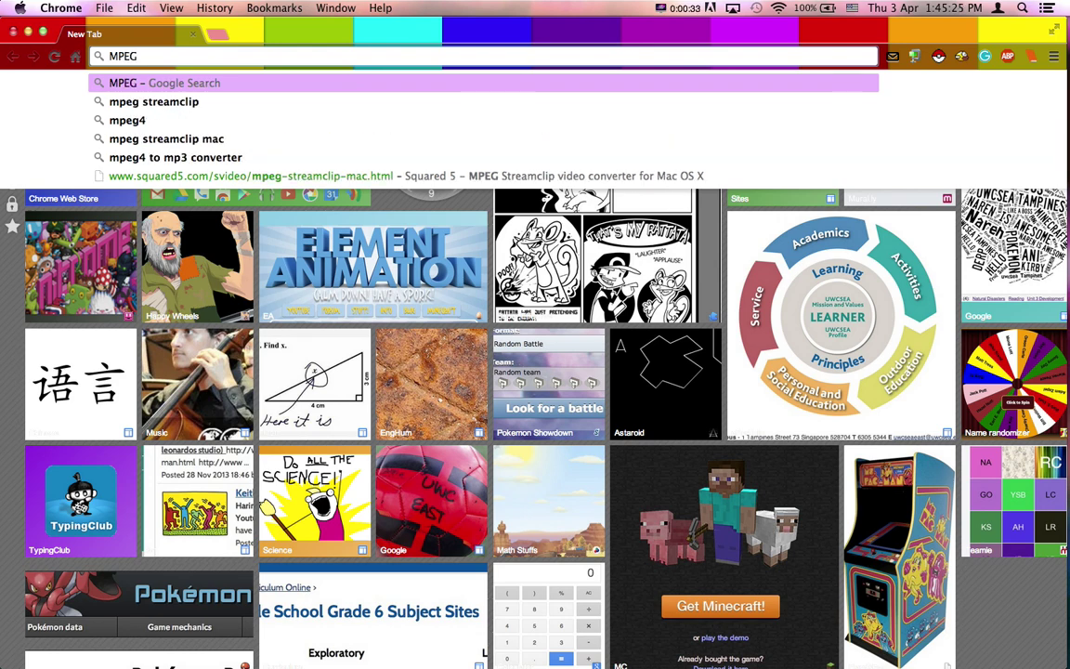
key("Down")
key("Return")
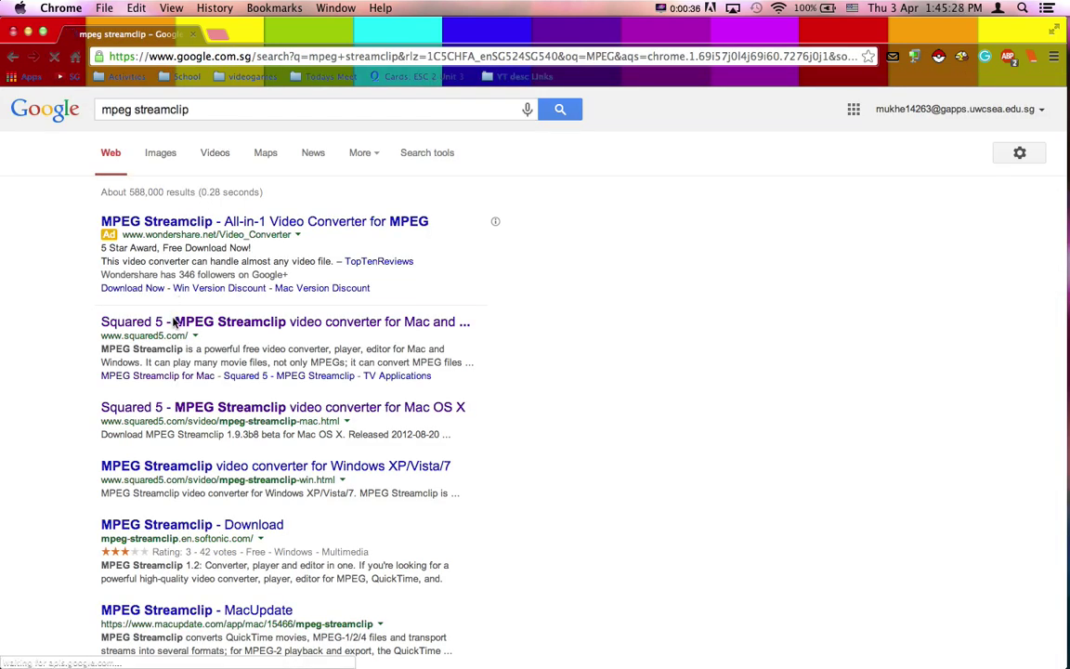
Open the Squared 5 site and start downloading MPEG Streamclip 1.9.2 for Mac OS X.
left_click(181, 321)
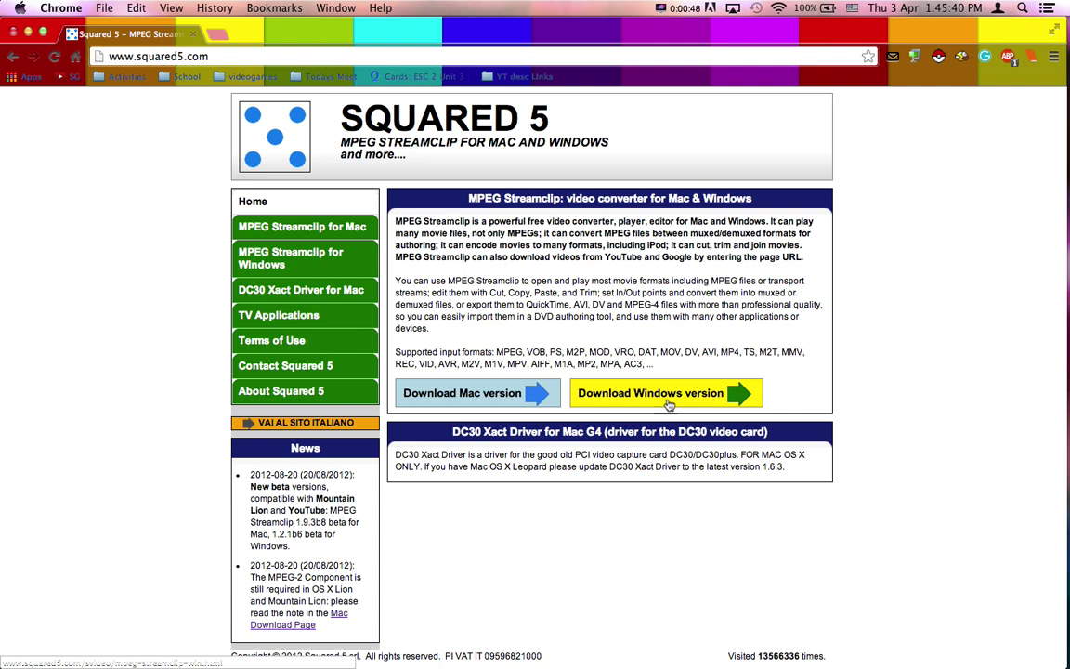
left_click(533, 397)
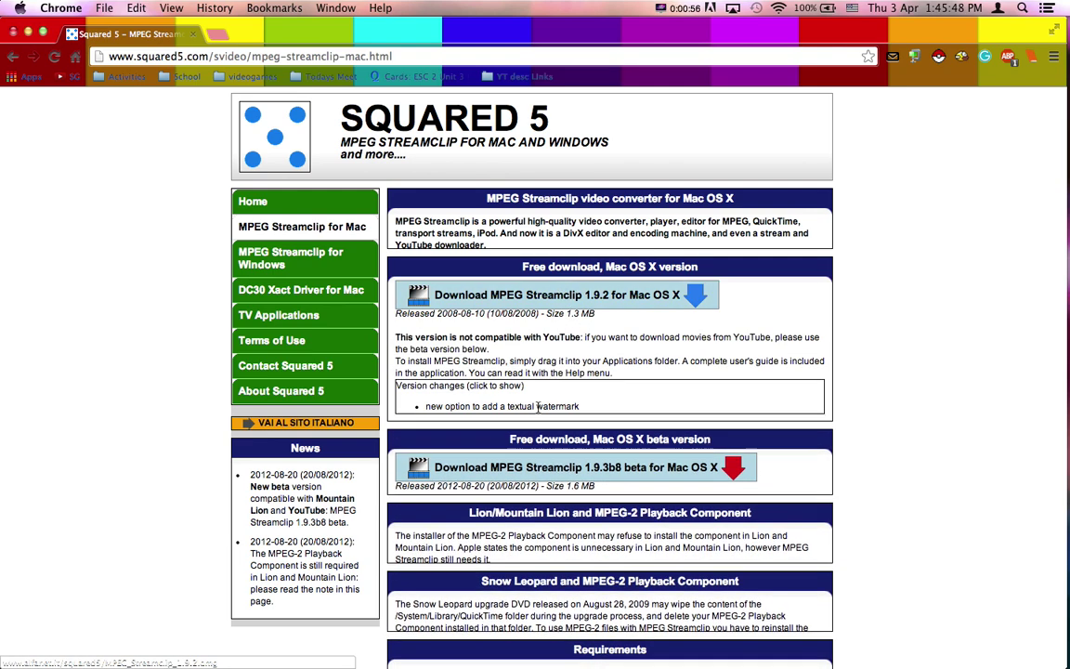
left_click(535, 307)
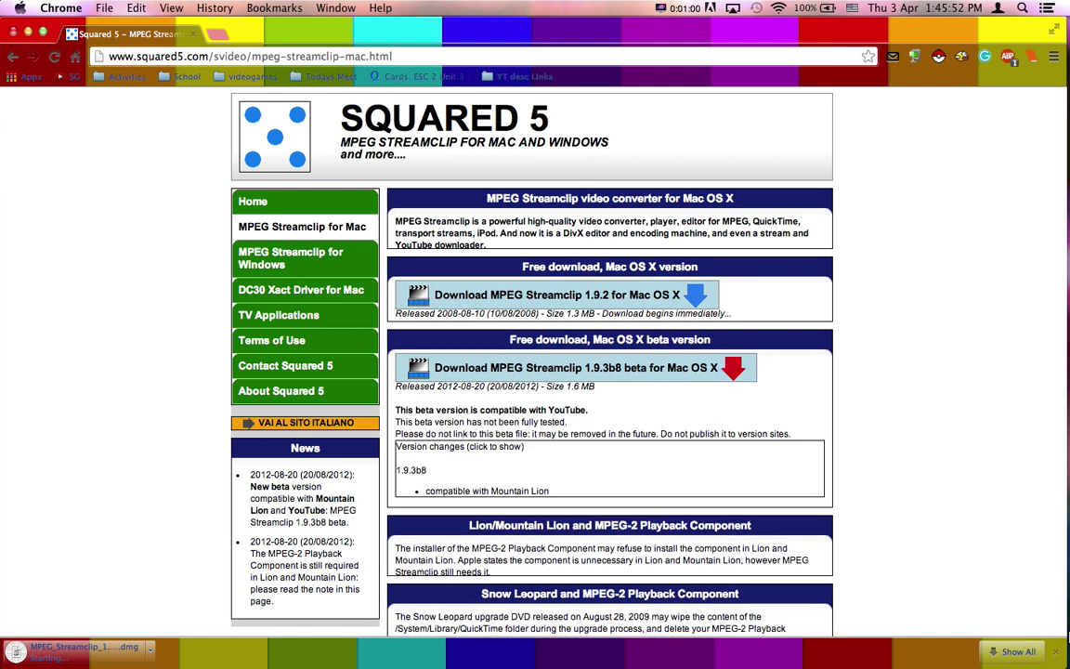
Cancel the MPEG Streamclip download and close the download shelf.
left_click(150, 653)
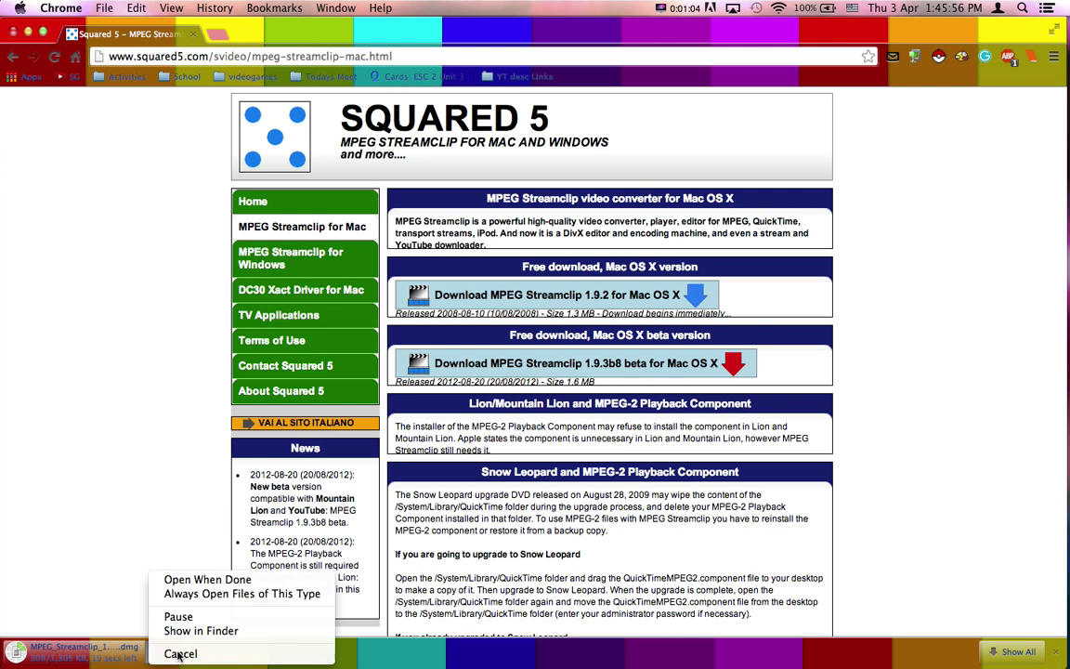
left_click(173, 648)
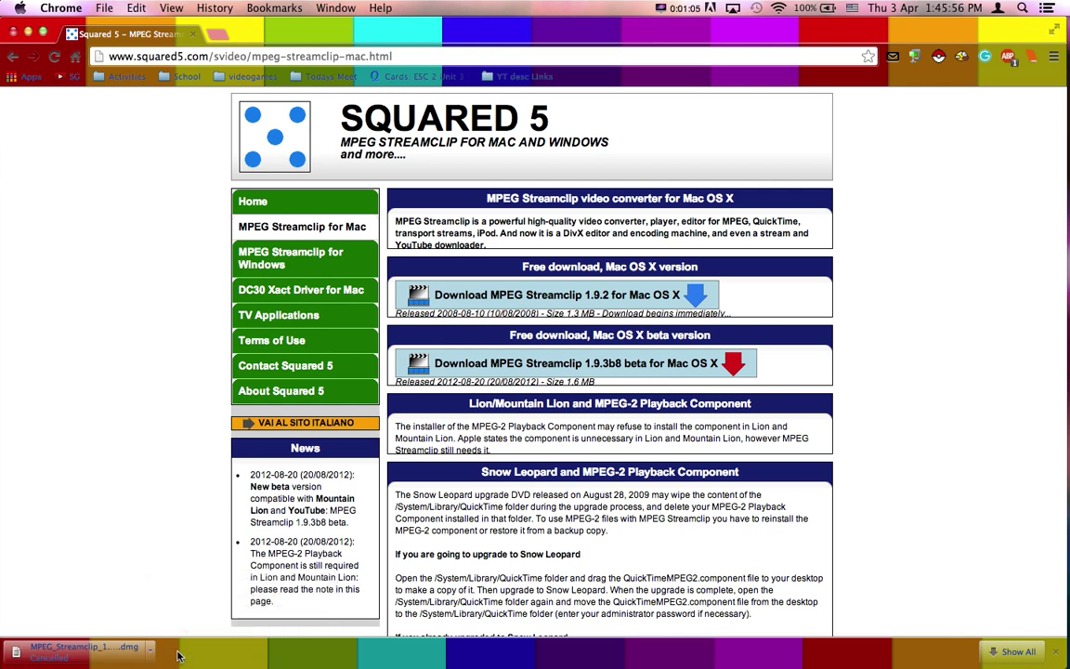
left_click(1058, 653)
Hide Chrome to reveal the desktop showing Sample Video.mov.
key("super+q")
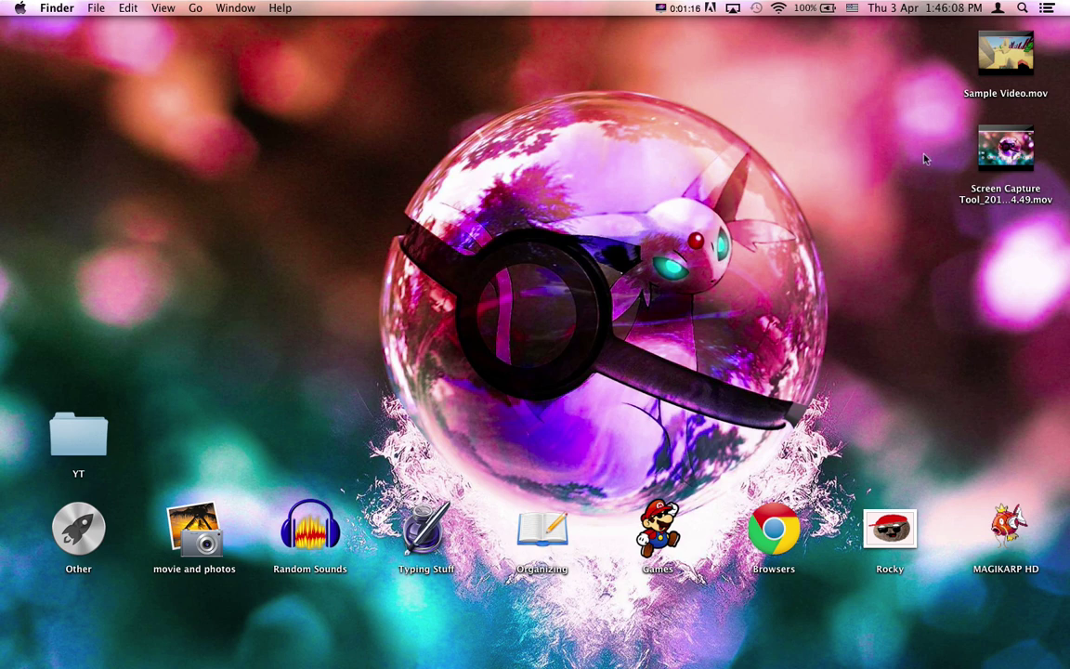
double_click(982, 76)
key("XF86AudioRaiseVolume")
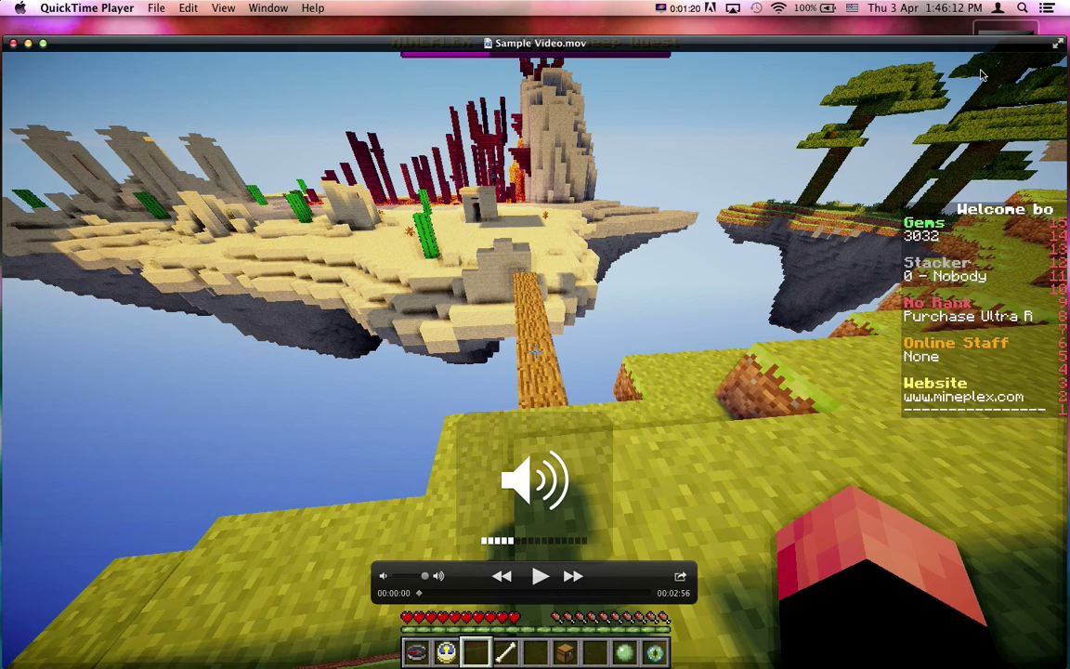
key("space")
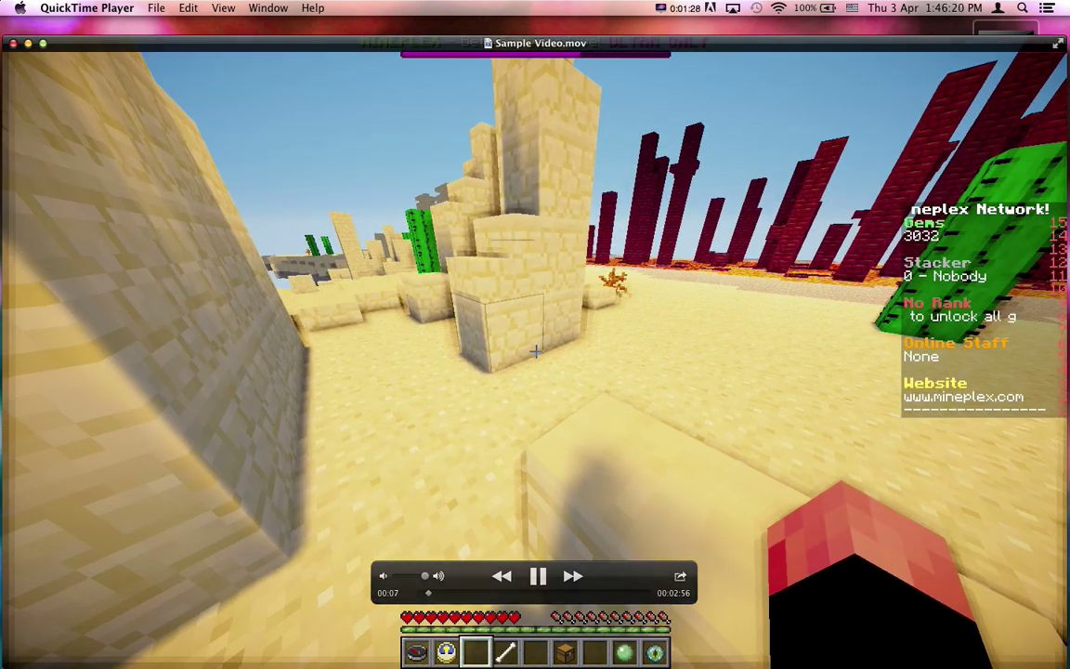
key("XF86AudioMute")
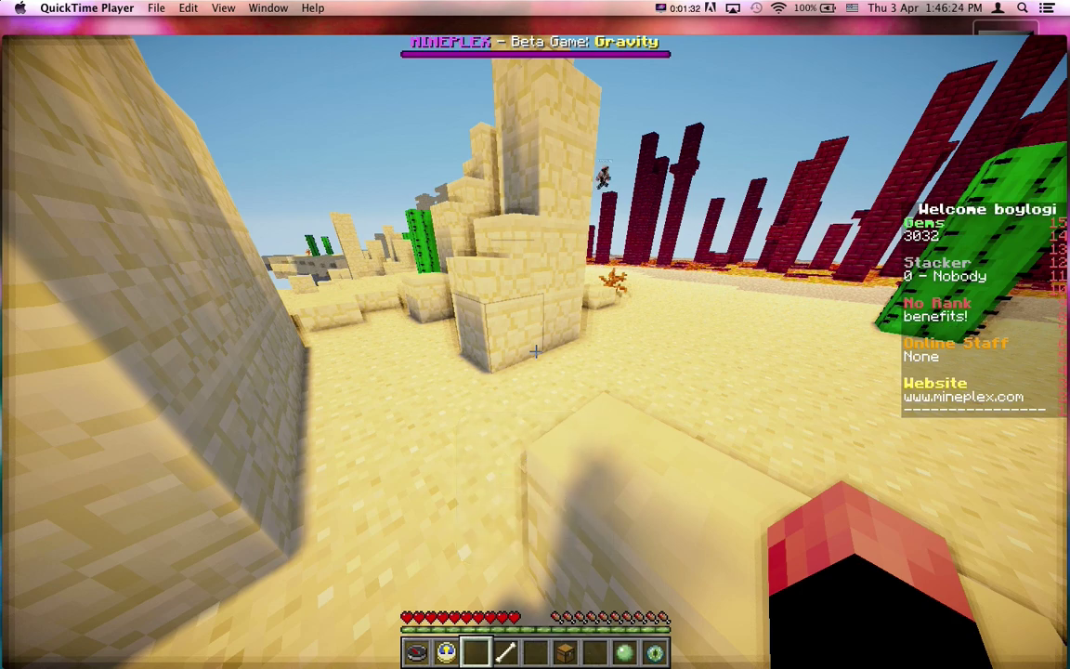
key("XF86AudioRaiseVolume")
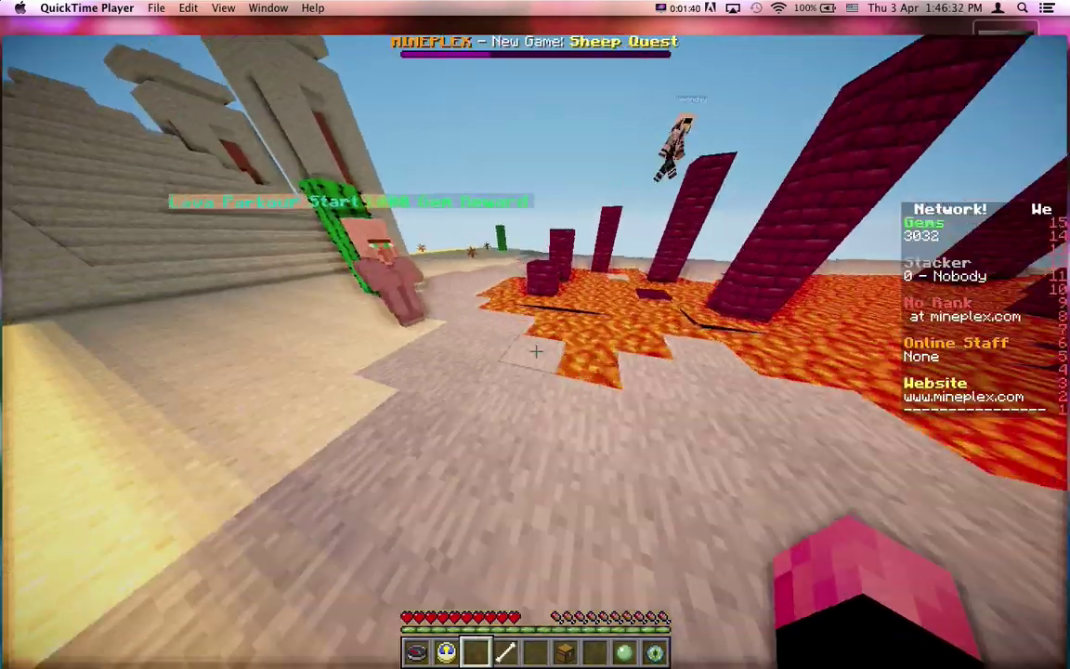
key("XF86AudioRaiseVolume")
mouse_move(920, 216)
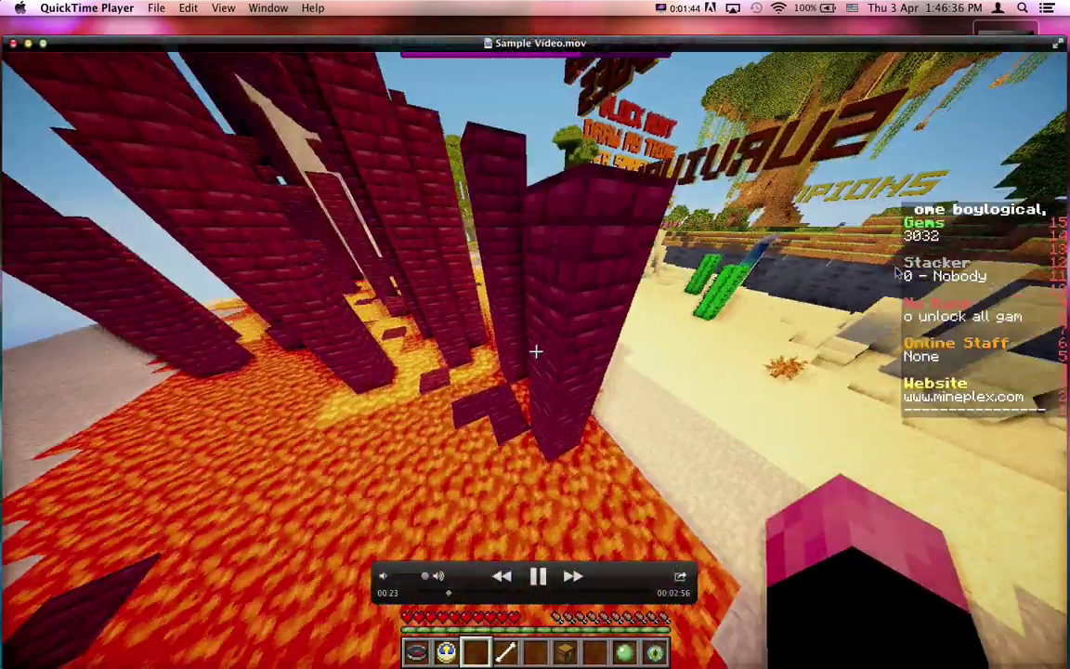
key("super+q")
left_click(757, 239)
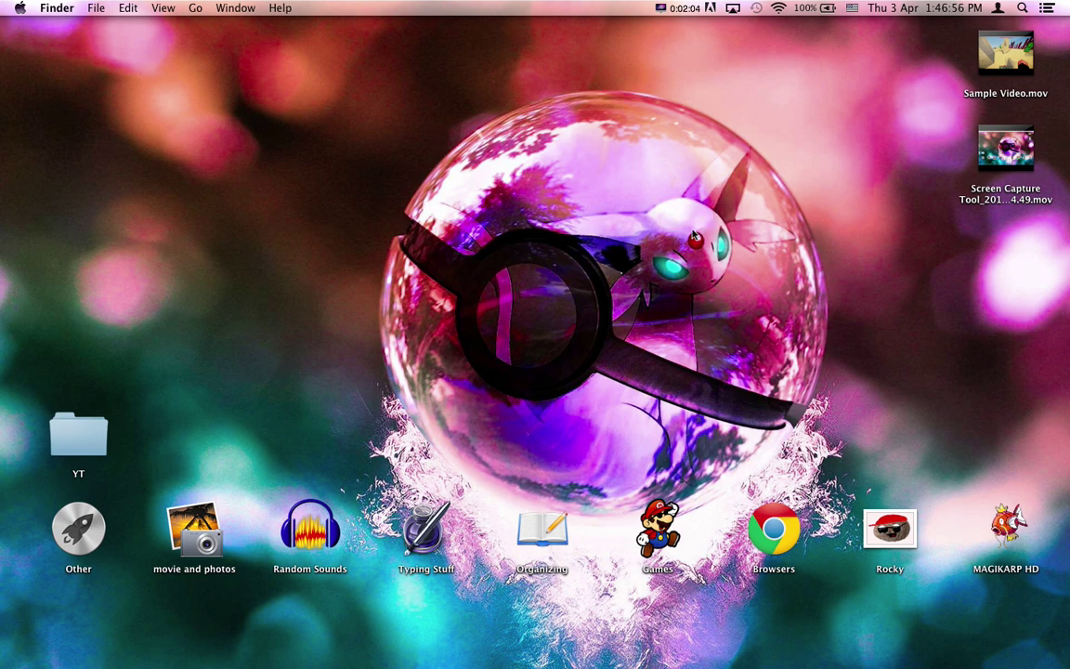
Launch MPEG Streamclip 1.9.2 by searching 'mpeg' in Spotlight.
key("super+space")
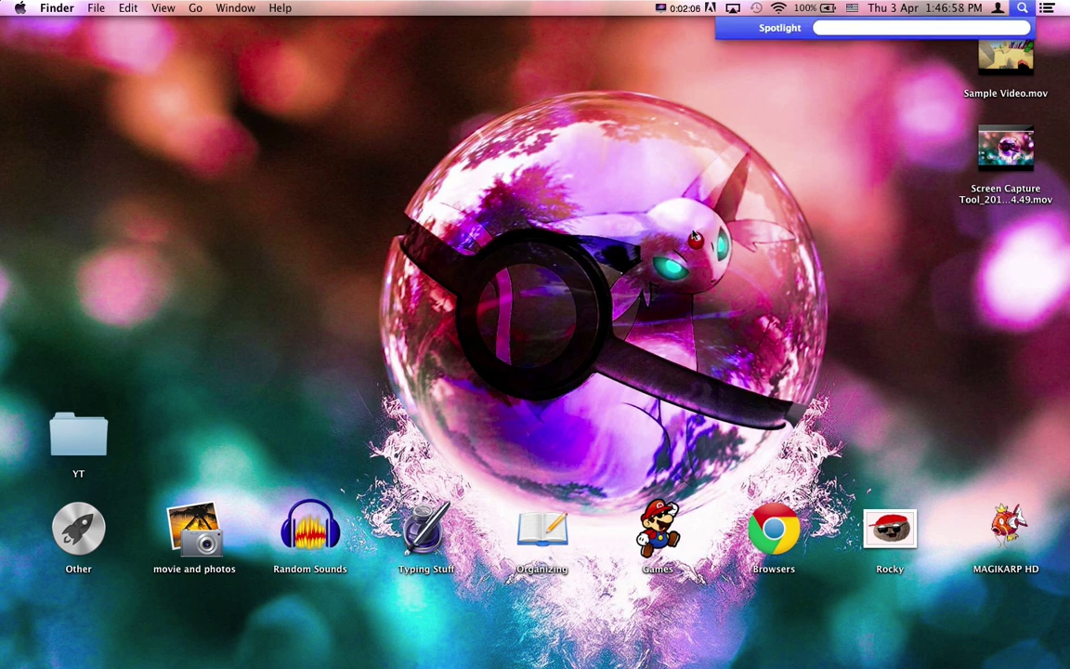
key("super+space")
key("super+space")
type("mpeg")
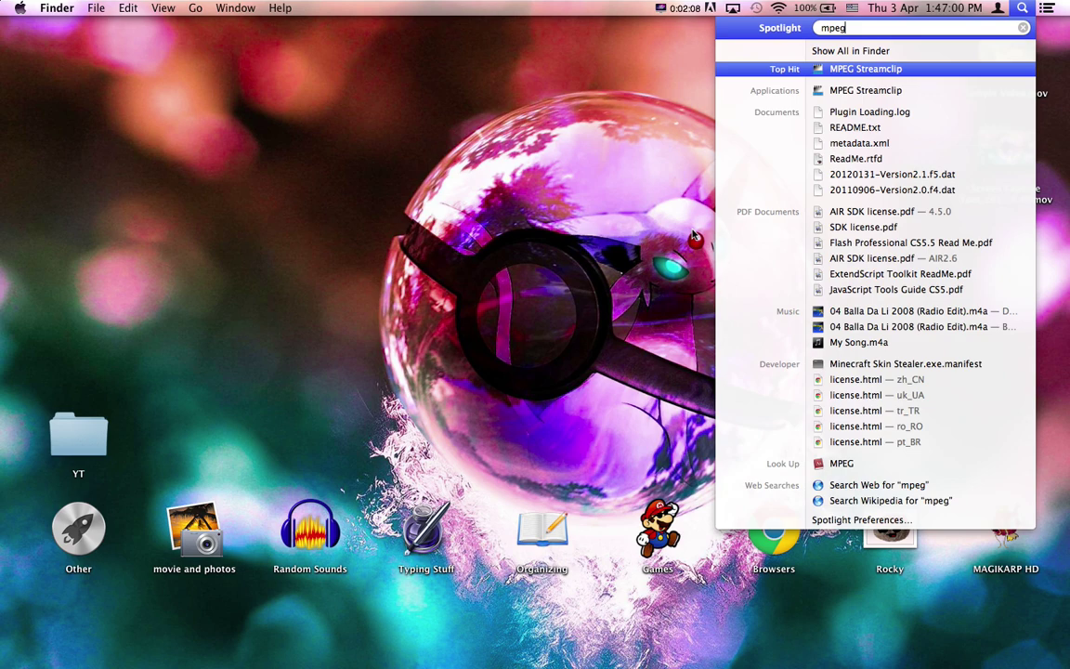
key("Return")
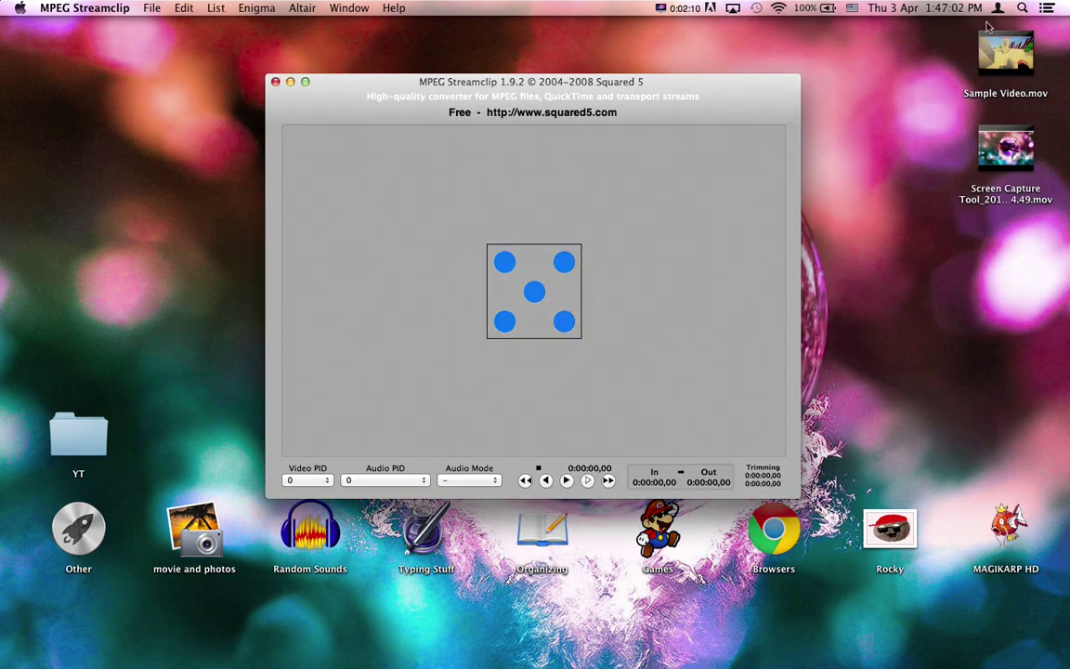
Load Sample Video.mov and export it to MPEG-4 as nckjsad.mp4 on the Desktop.
left_click_drag(1003, 55, 535, 296)
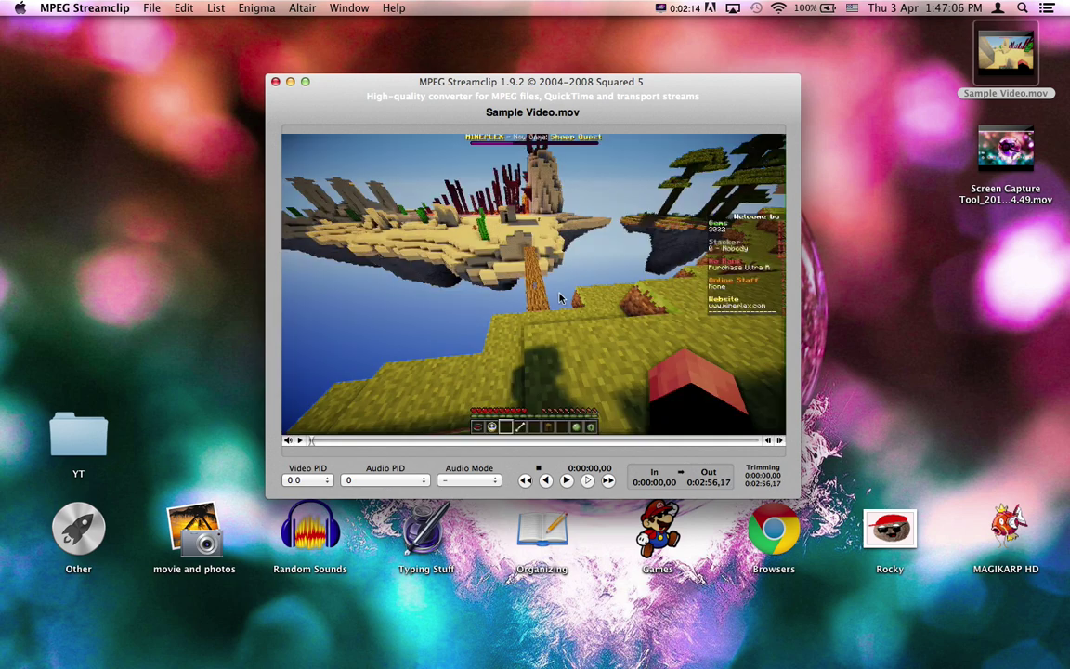
left_click(158, 8)
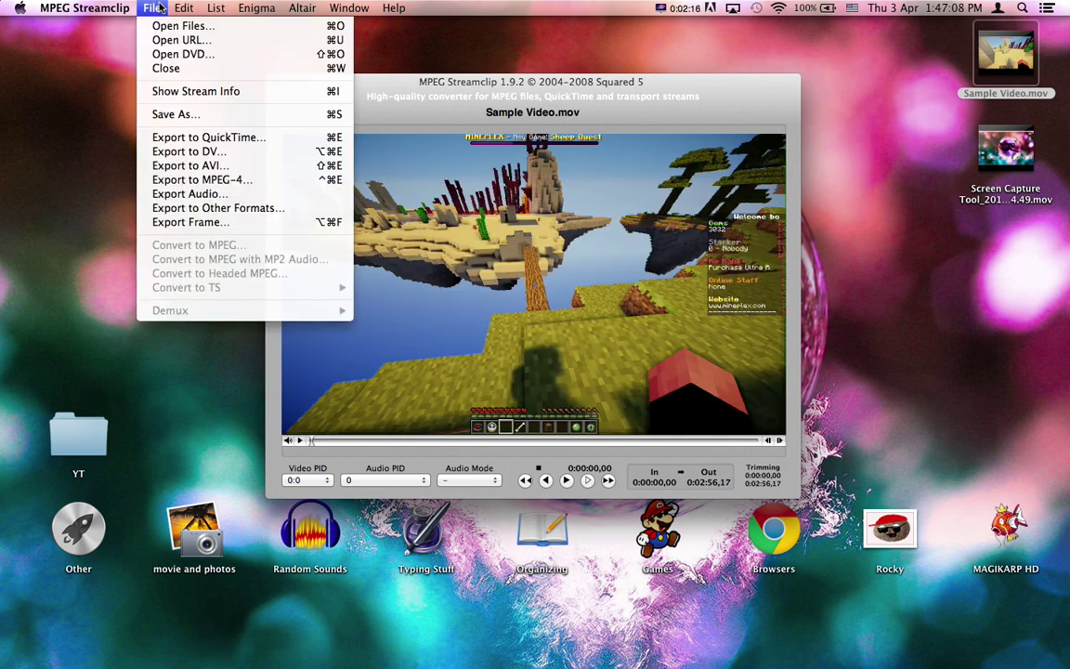
left_click(203, 179)
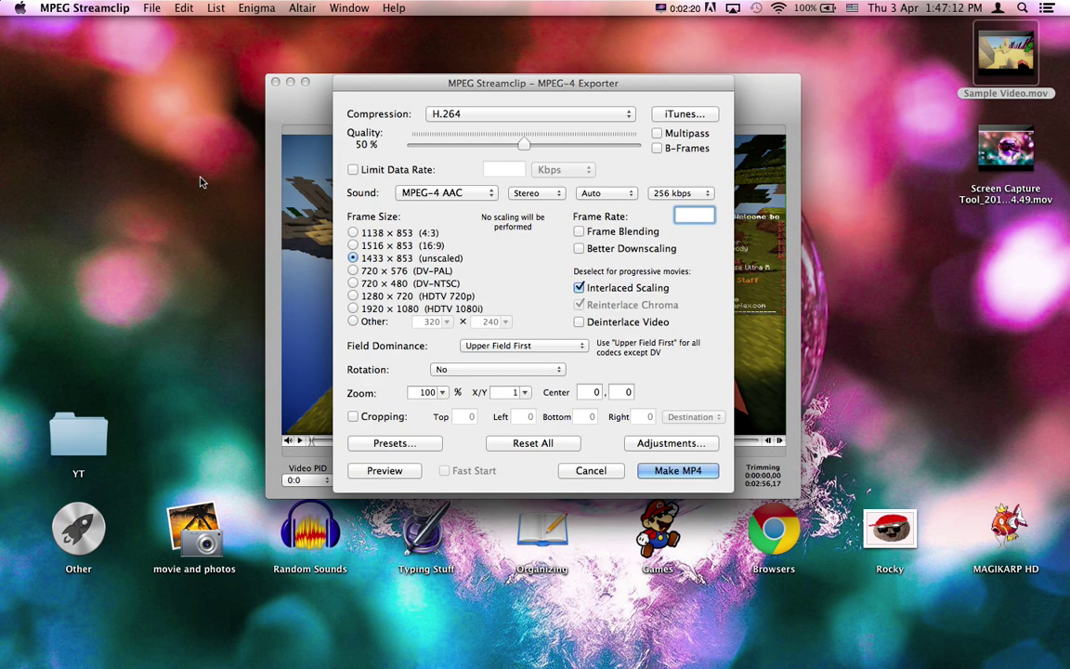
left_click(685, 469)
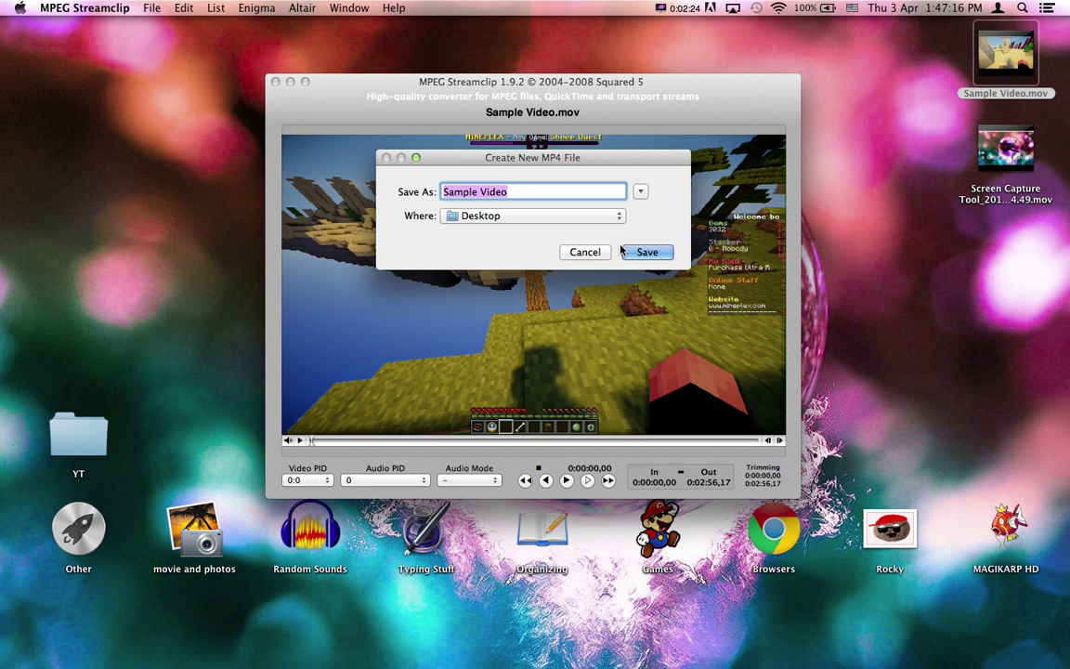
type("nckjsad")
key("Return")
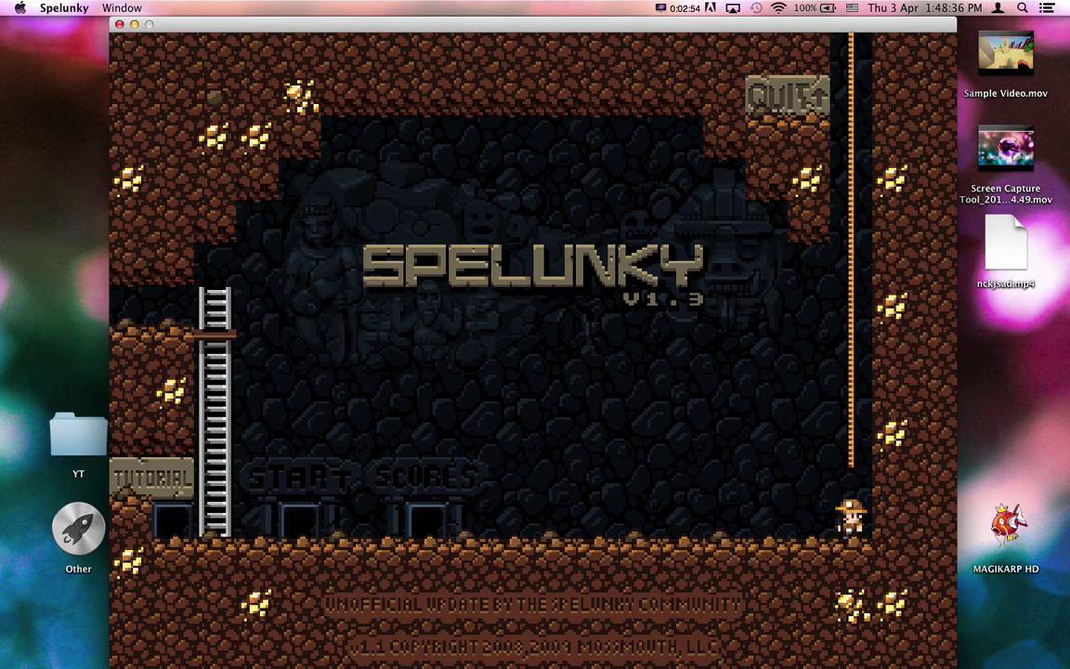
Walk the explorer left, climb the ladder, and enter a level door in the Shortcut House.
key("Left")
key("Up")
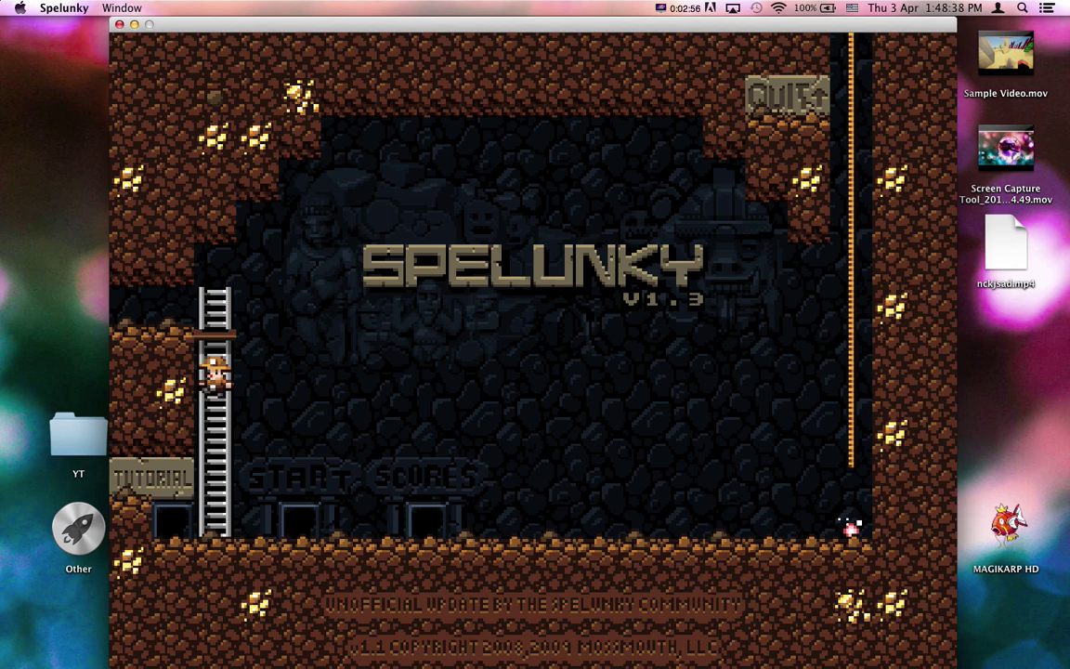
key("Up")
key("Left")
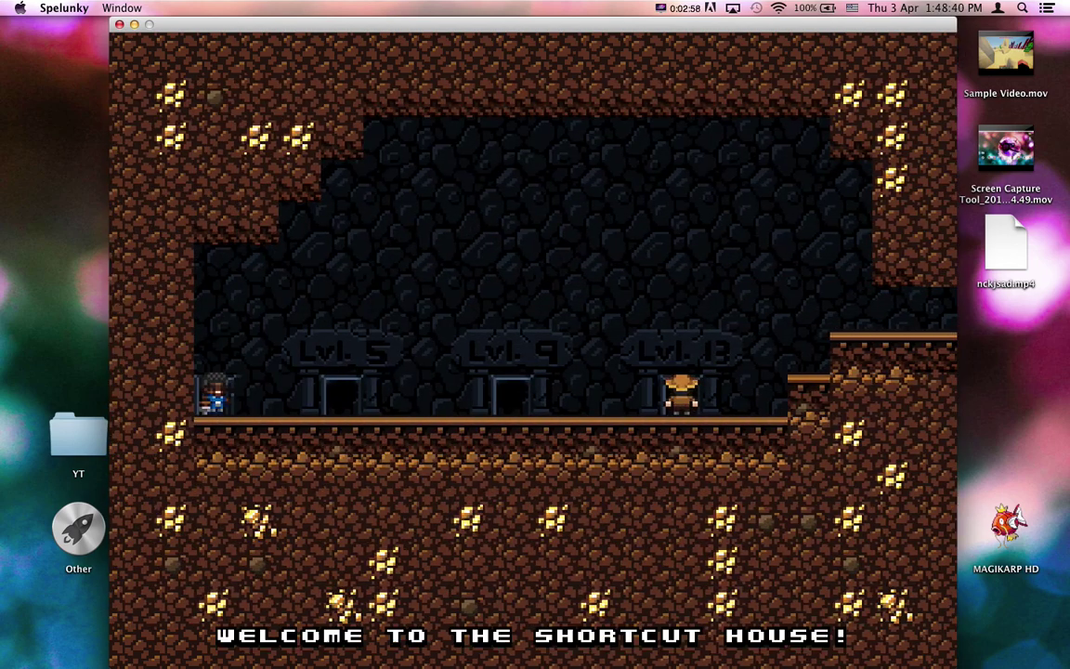
key("Up")
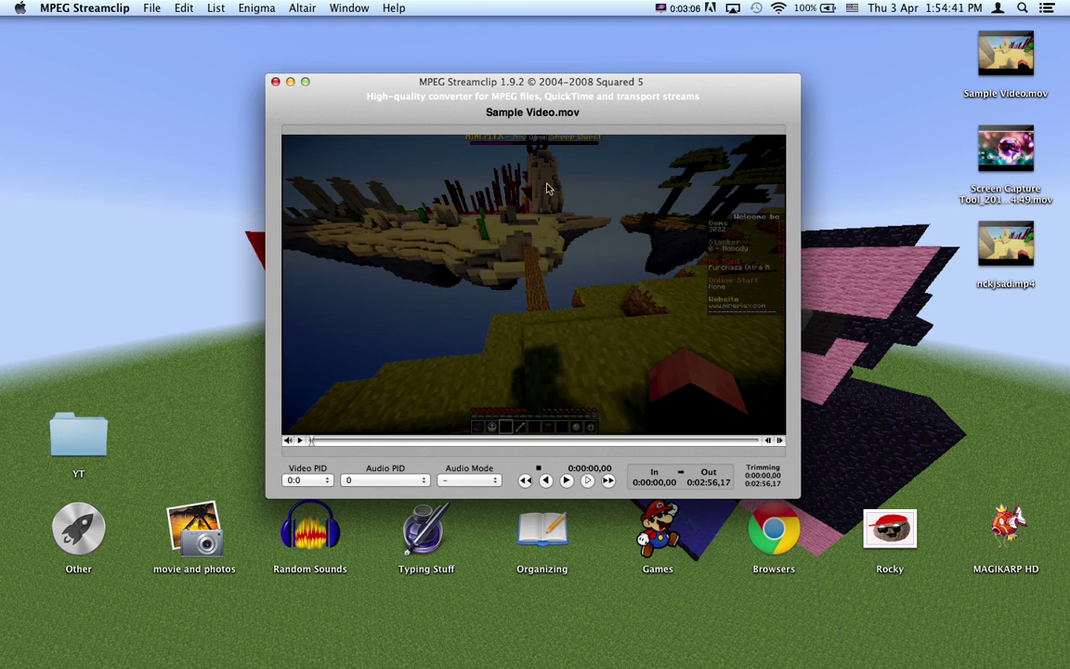
Quit MPEG Streamclip and drag Sample Video.mov to the Trash.
key("super+q")
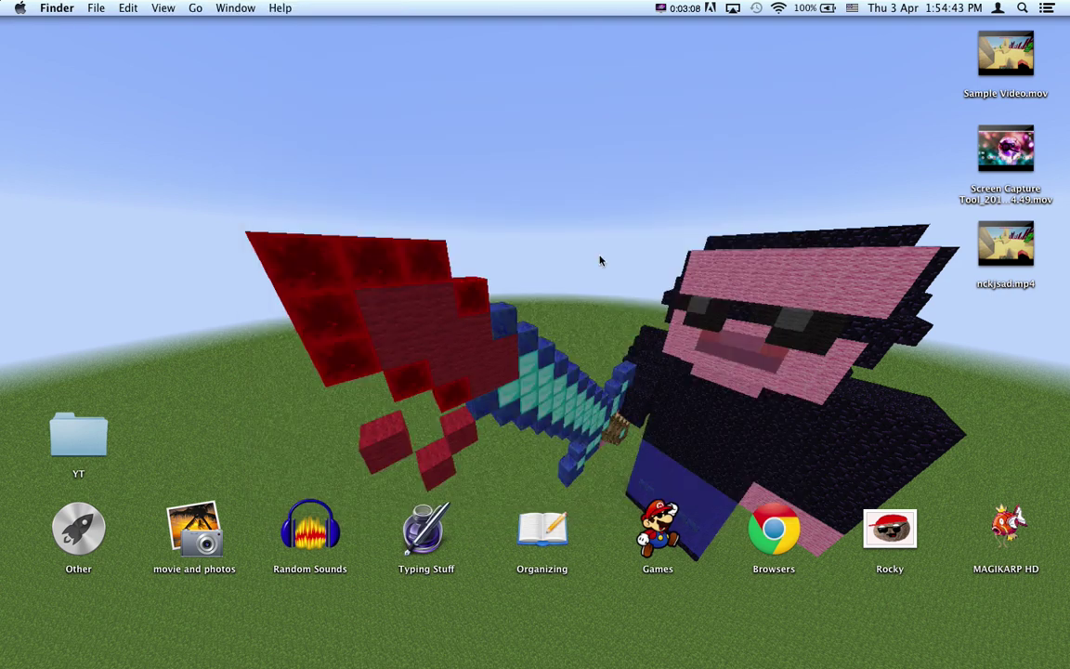
left_click(898, 56)
left_click_drag(1005, 58, 1050, 624)
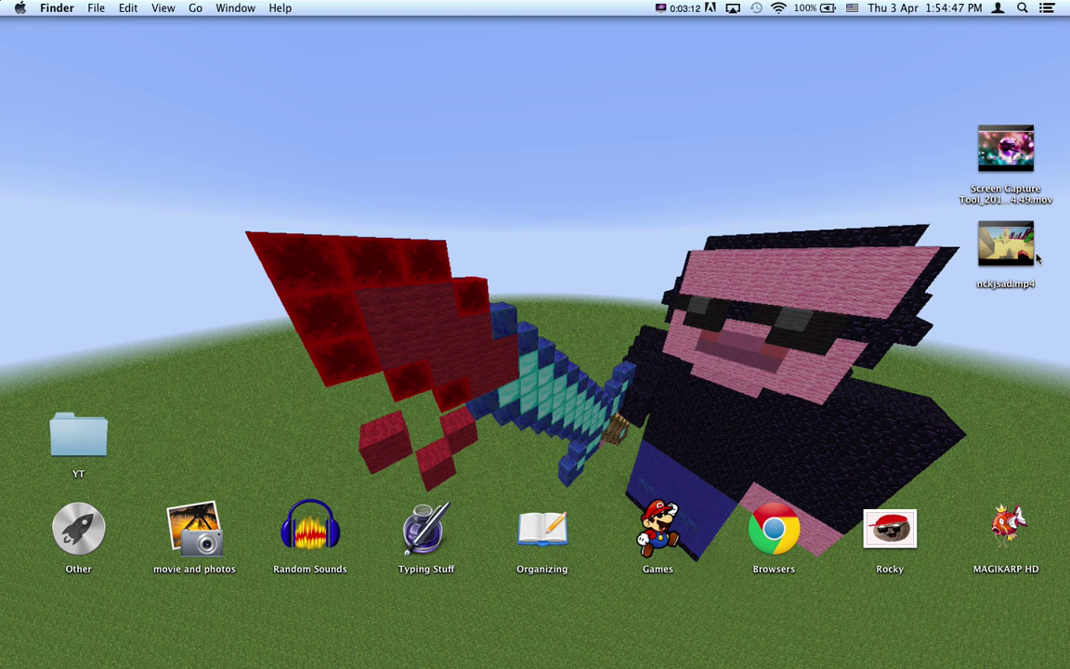
Confirm the nckjsad.mp4 file name, open it to preview, then quit the converter.
left_click(1033, 253)
key("Return")
key("Right")
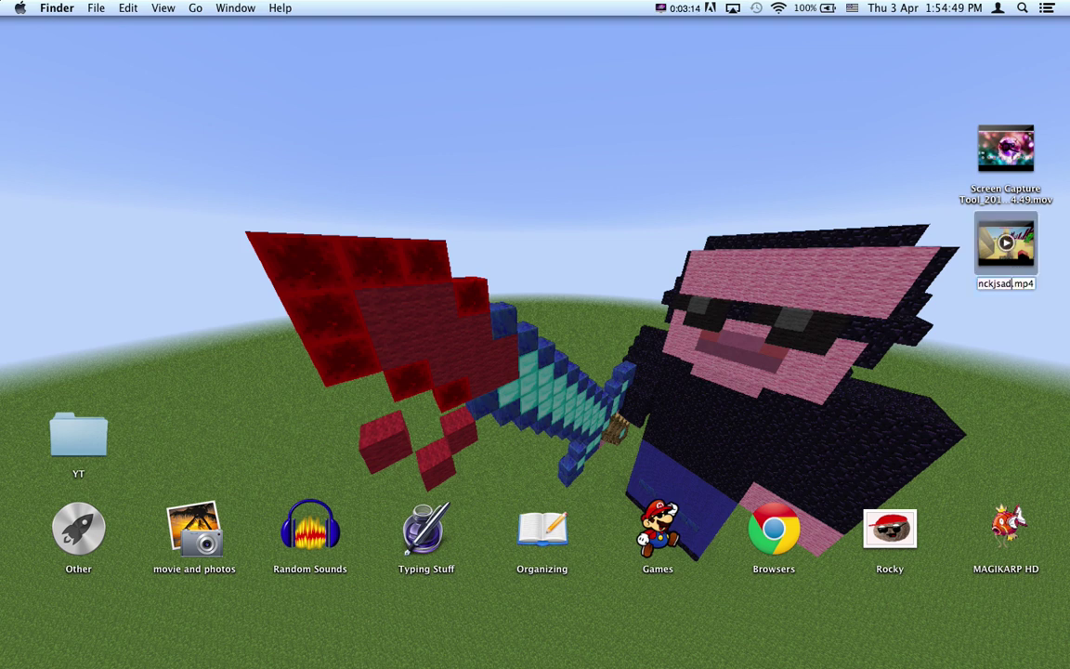
key("Return")
double_click(1033, 253)
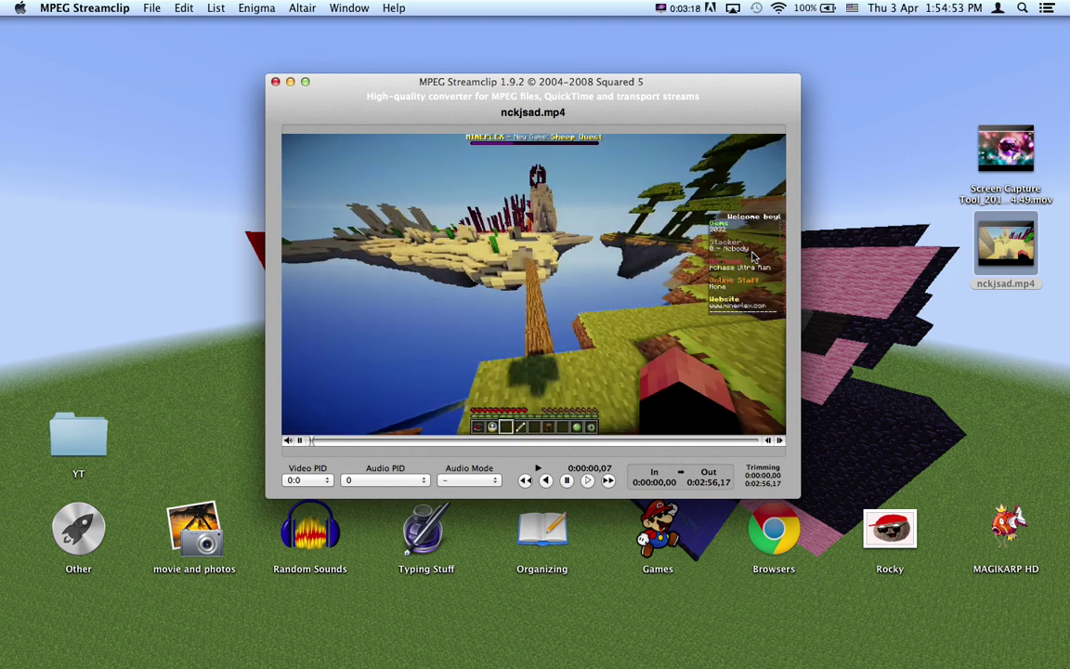
key("super+q")
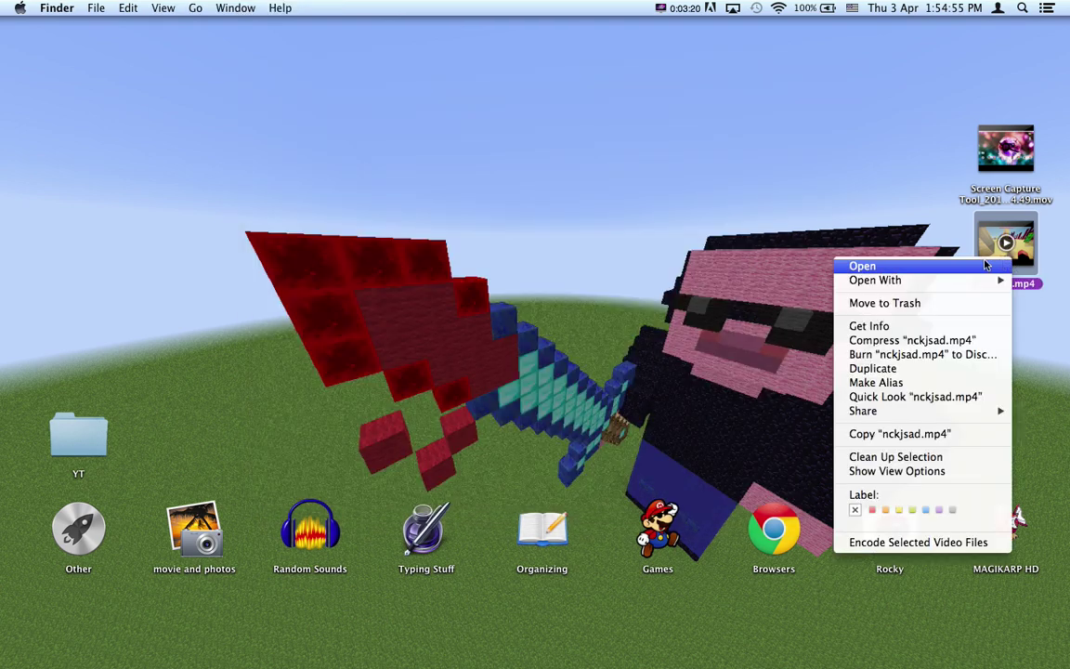
Play nckjsad.mp4 in QuickTime Player, raising then slightly lowering the volume.
mouse_move(891, 279)
left_click(724, 339)
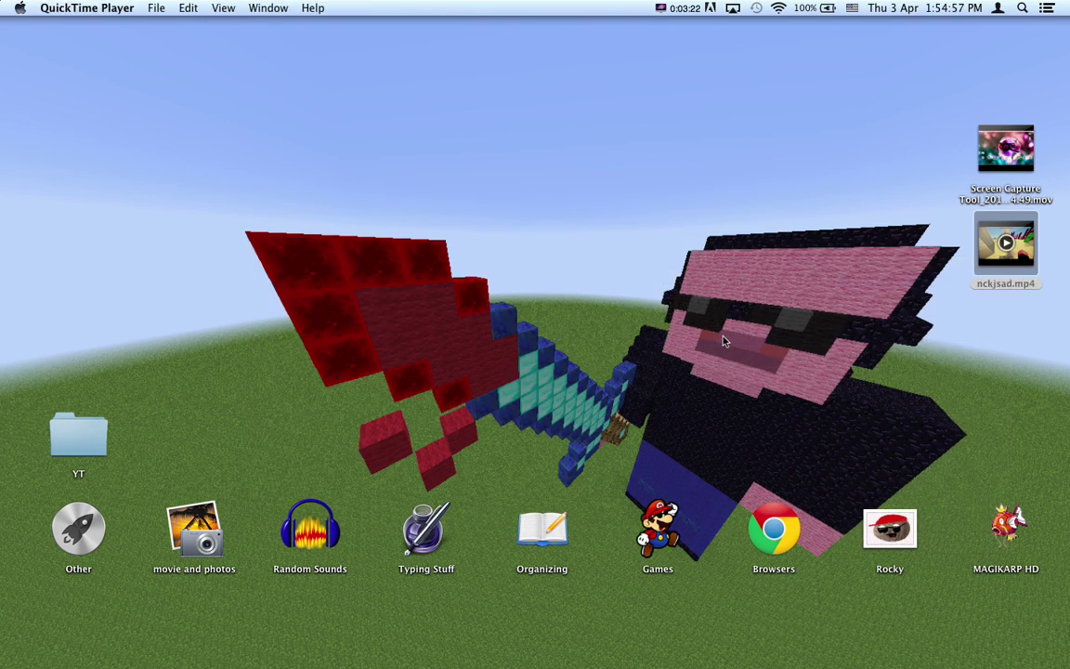
key("XF86AudioRaiseVolume")
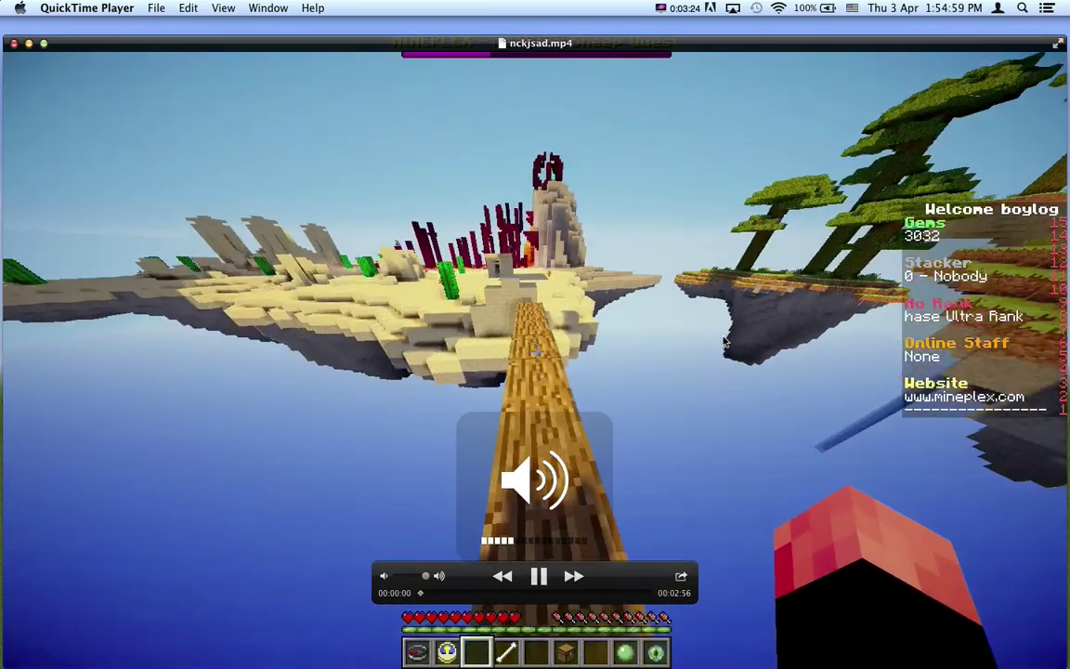
key("XF86AudioRaiseVolume")
key("XF86AudioRaiseVolume")
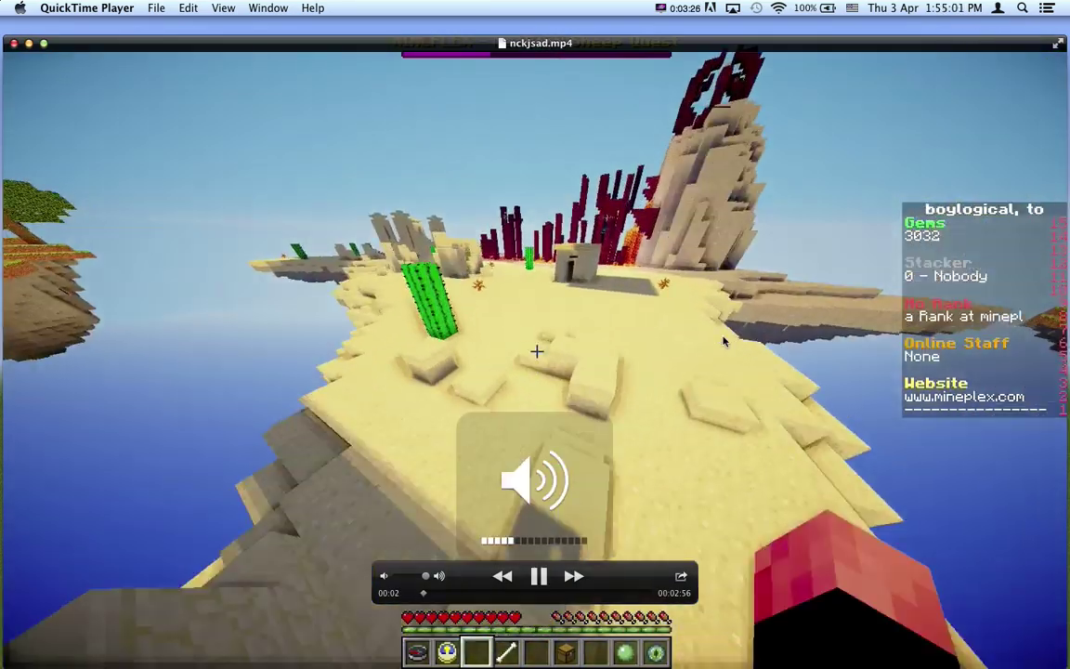
key("XF86AudioLowerVolume")
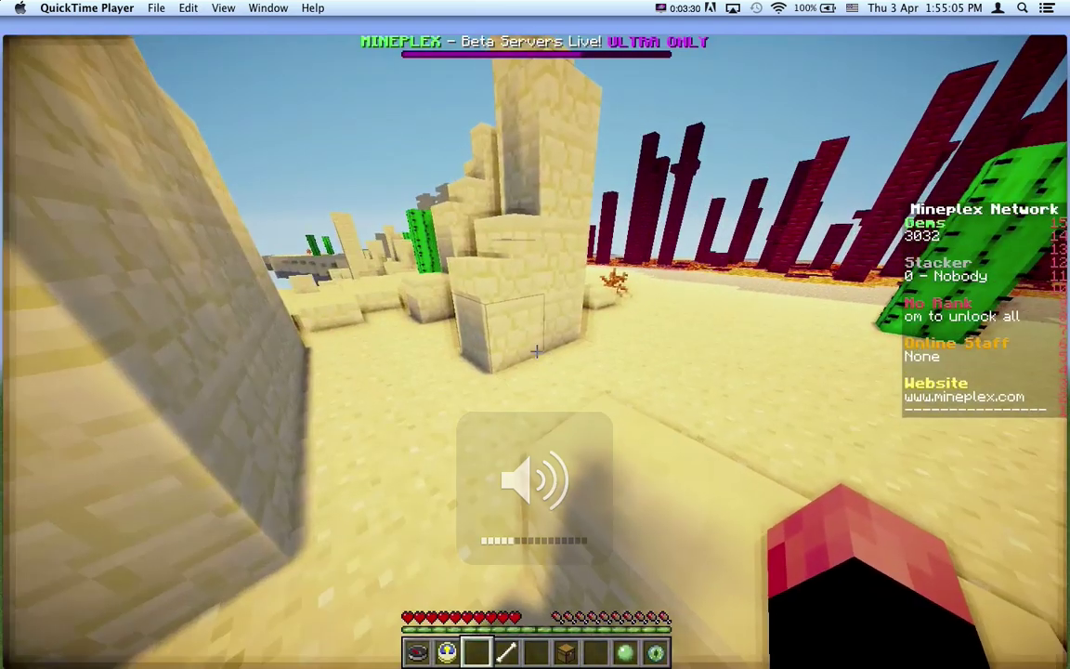
Close the video and switch to another desktop space.
key("super+q")
left_click(782, 305)
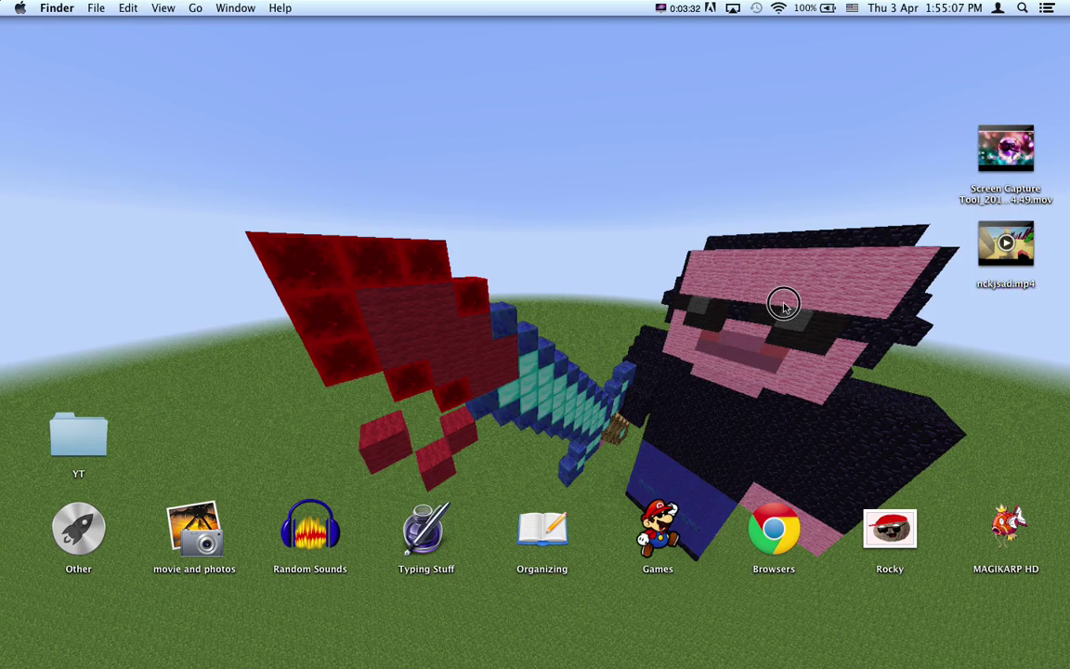
key("ctrl+Left")
key("ctrl+Right")
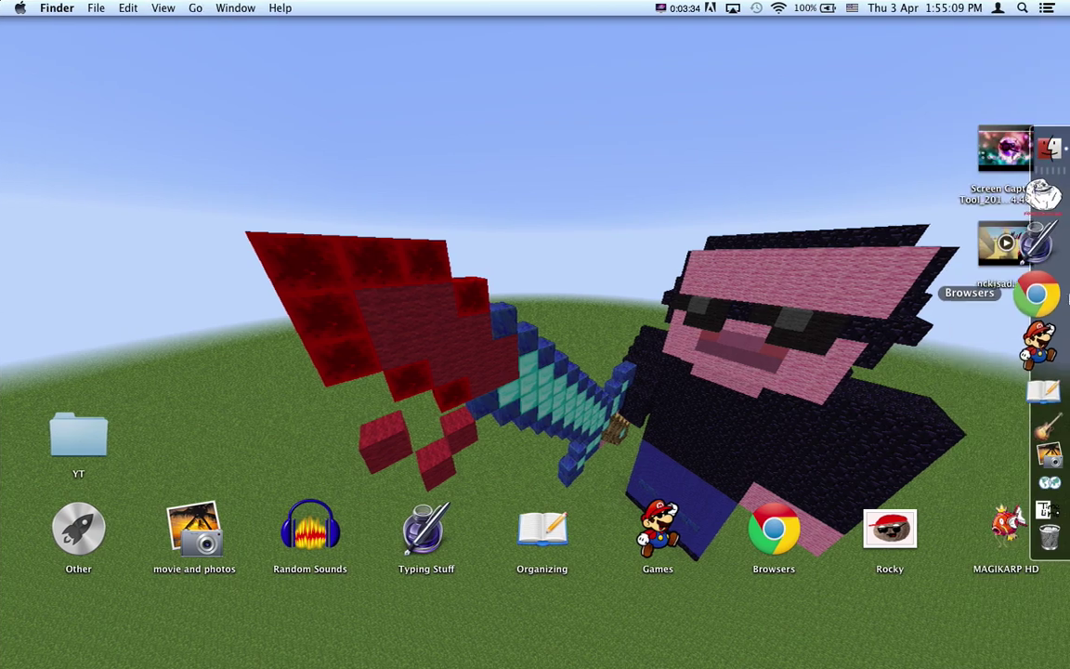
left_click(1038, 295)
left_click(848, 340)
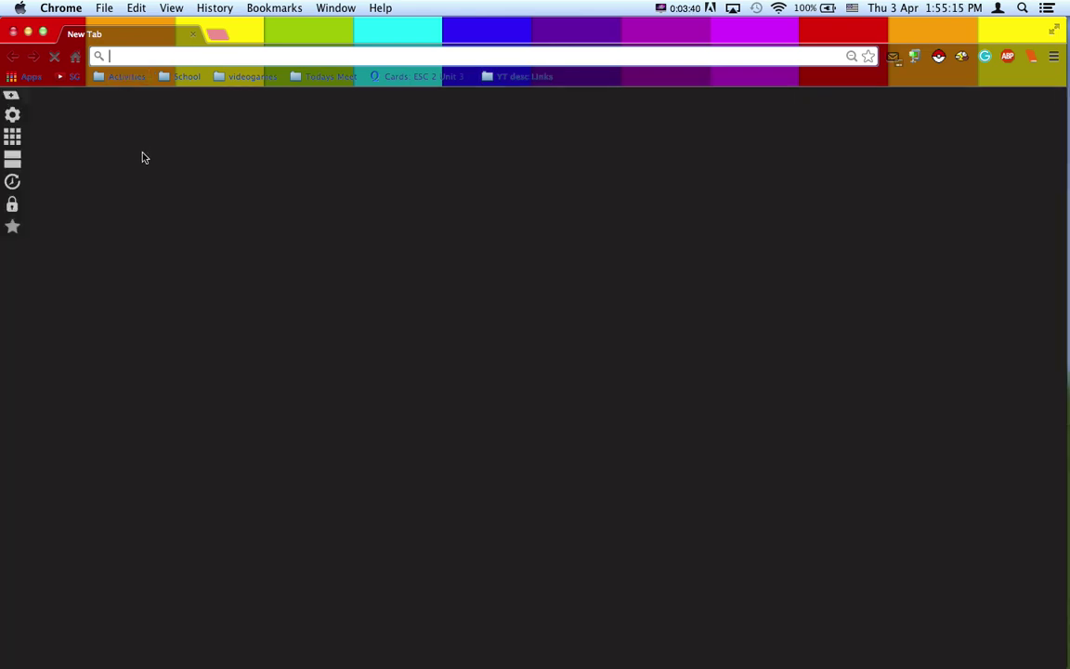
type("www.youtube.com")
key("Return")
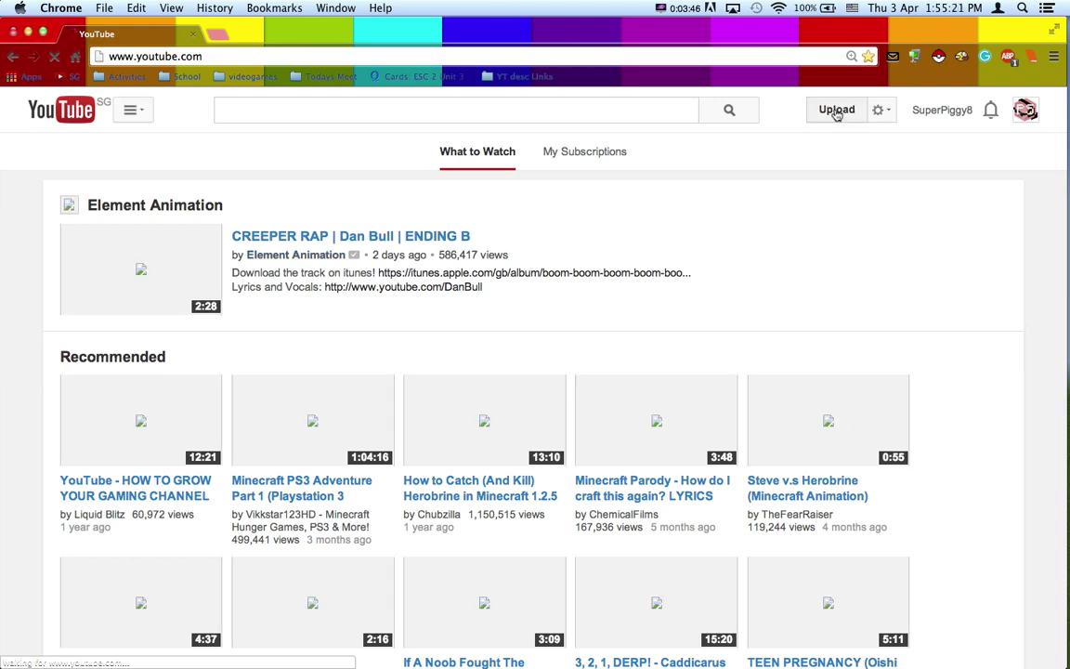
Drag nckjsad.mp4 from the other desktop space onto the YouTube upload page.
key("ctrl+Right")
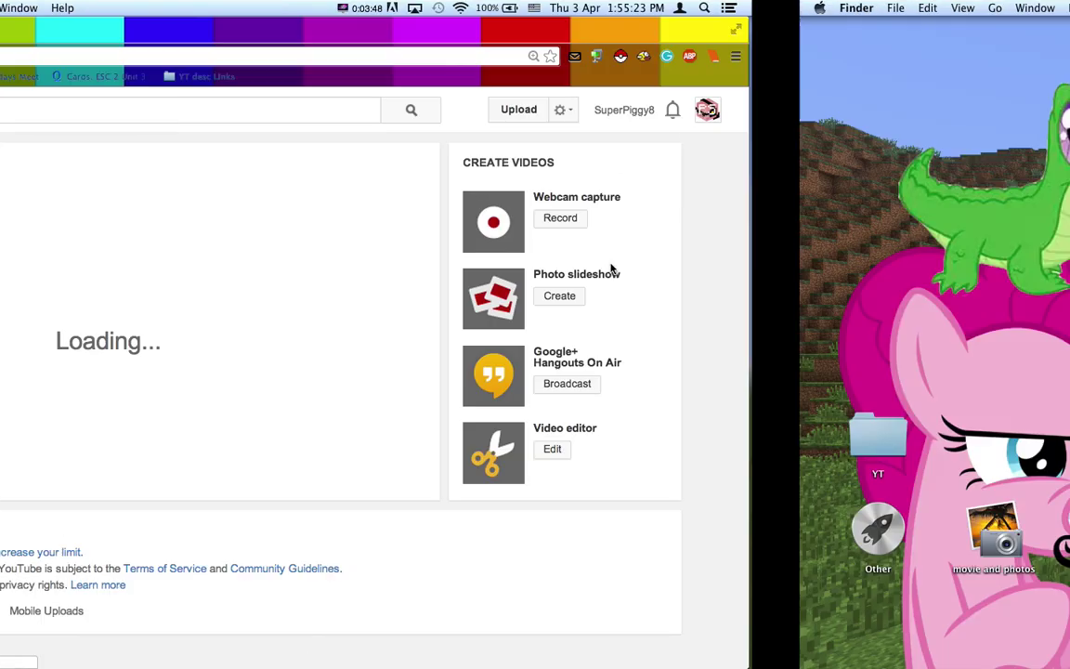
left_click_drag(1015, 165, 351, 327)
key("ctrl+Left")
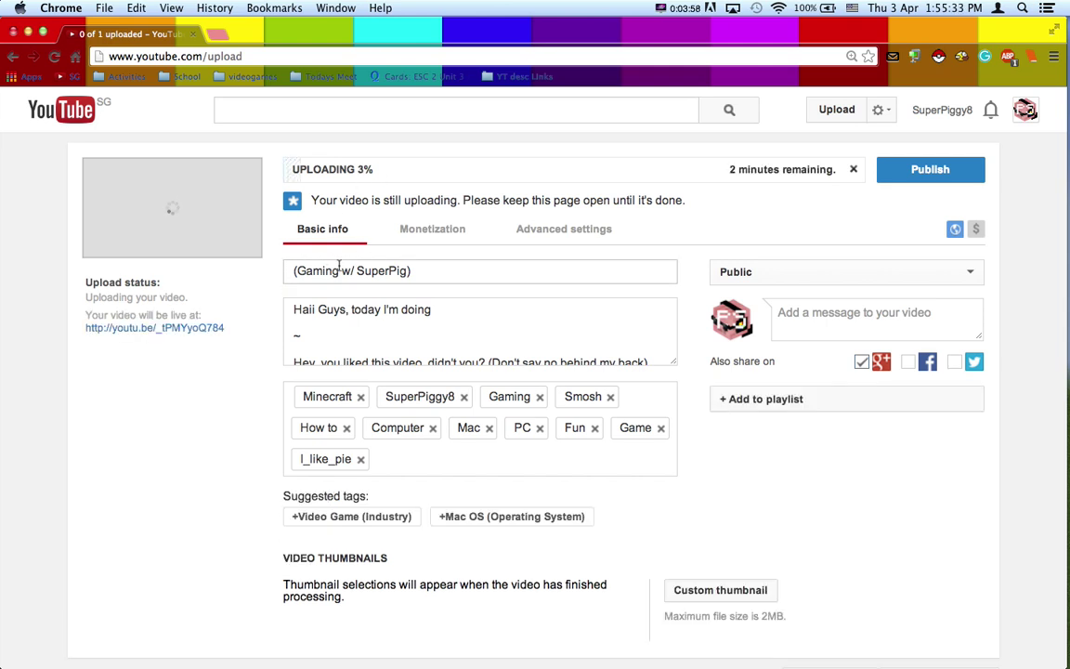
Delete the leading space from the YouTube video title.
left_click(389, 268)
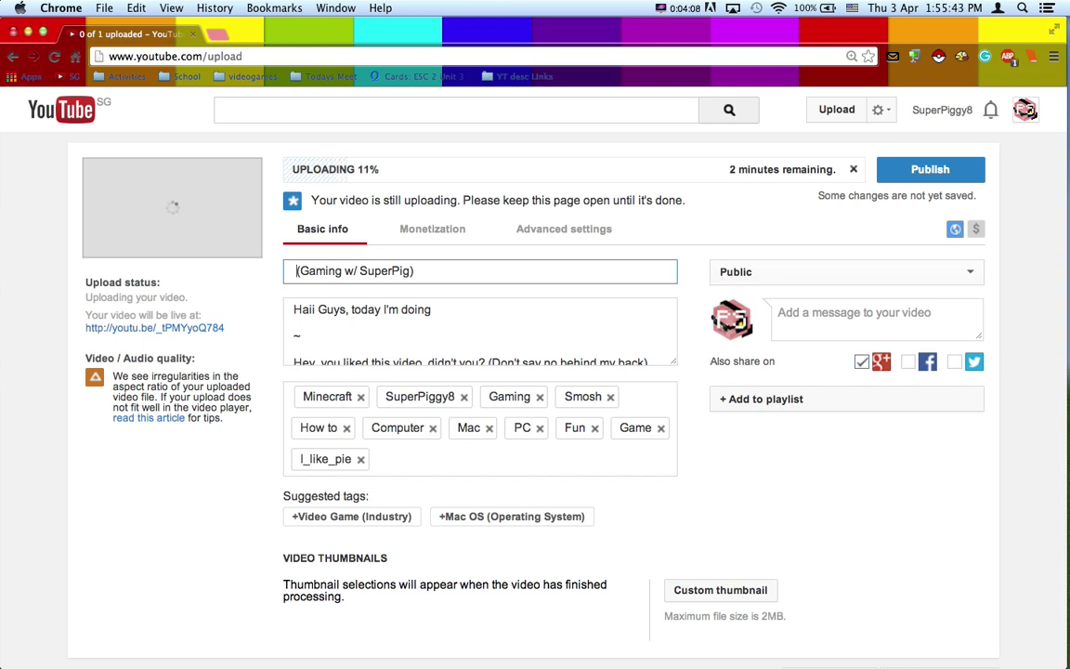
key("BackSpace")
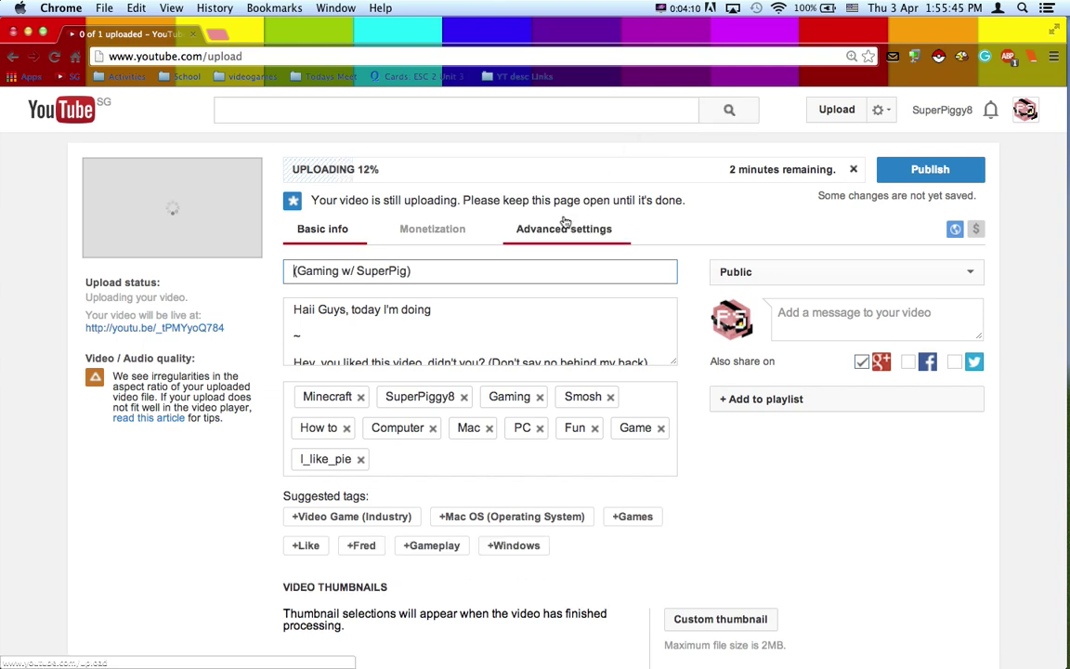
scroll(594, 209, "down", 3)
scroll(580, 202, "up", 3)
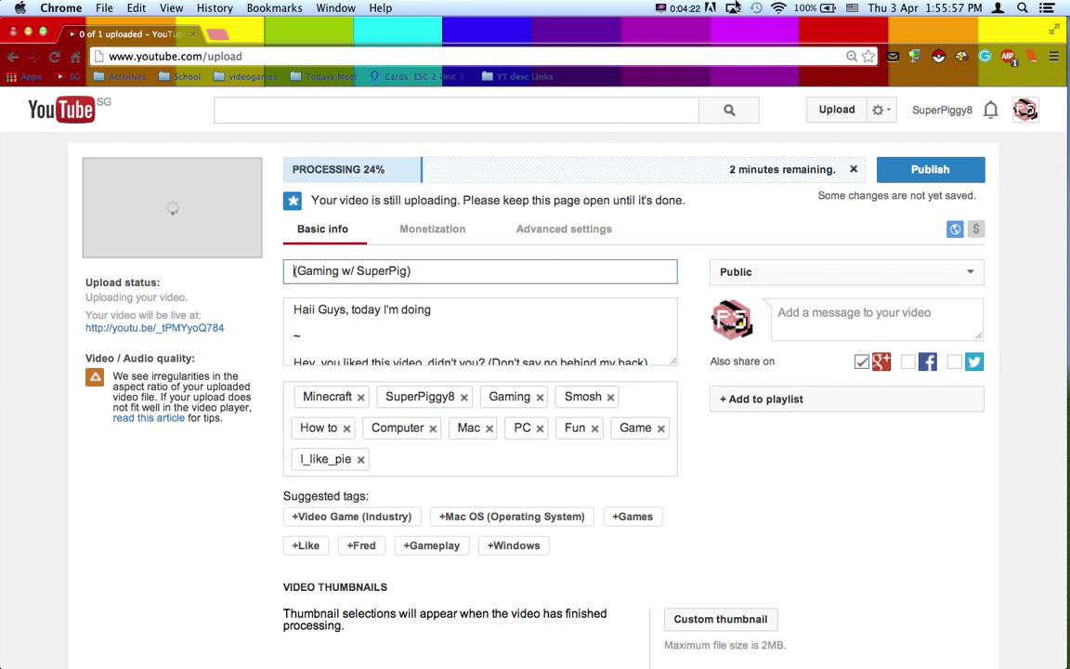
Toggle the screen recorder's menu, leaving it open to stop recording.
left_click(660, 8)
left_click(663, 17)
left_click(661, 8)
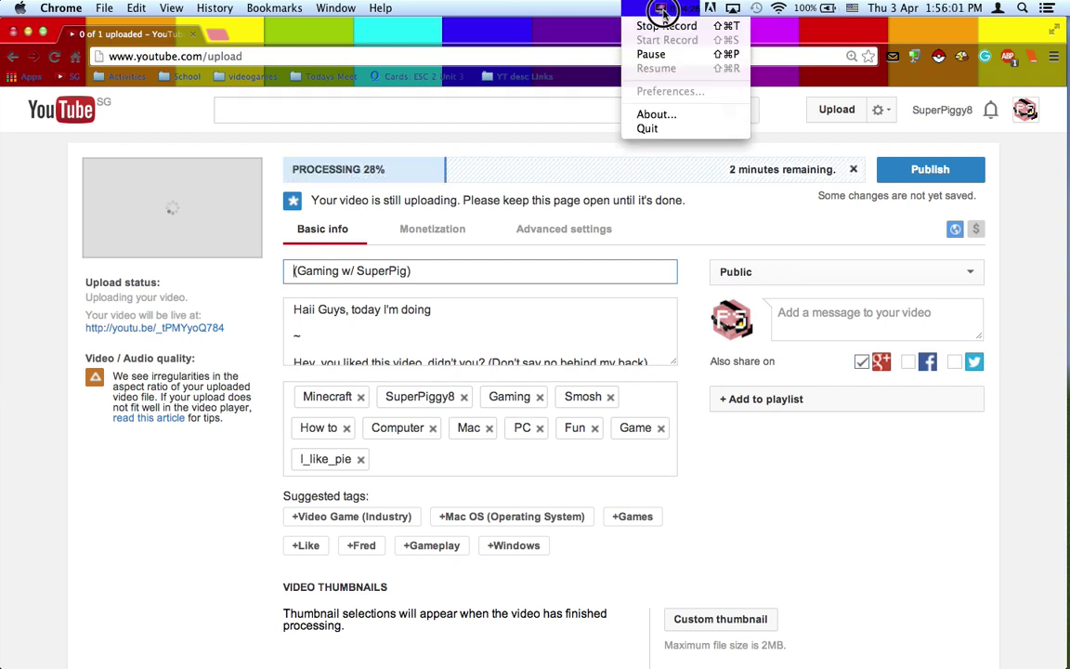
left_click(662, 8)
left_click(662, 9)
left_click(661, 8)
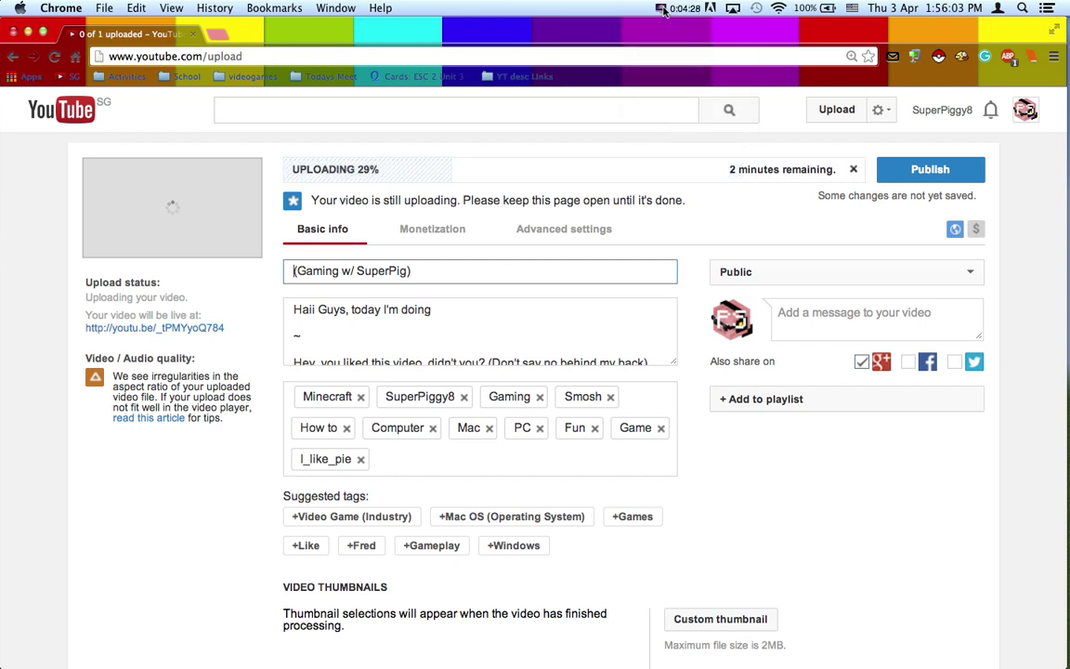
left_click(661, 8)
left_click(661, 8)
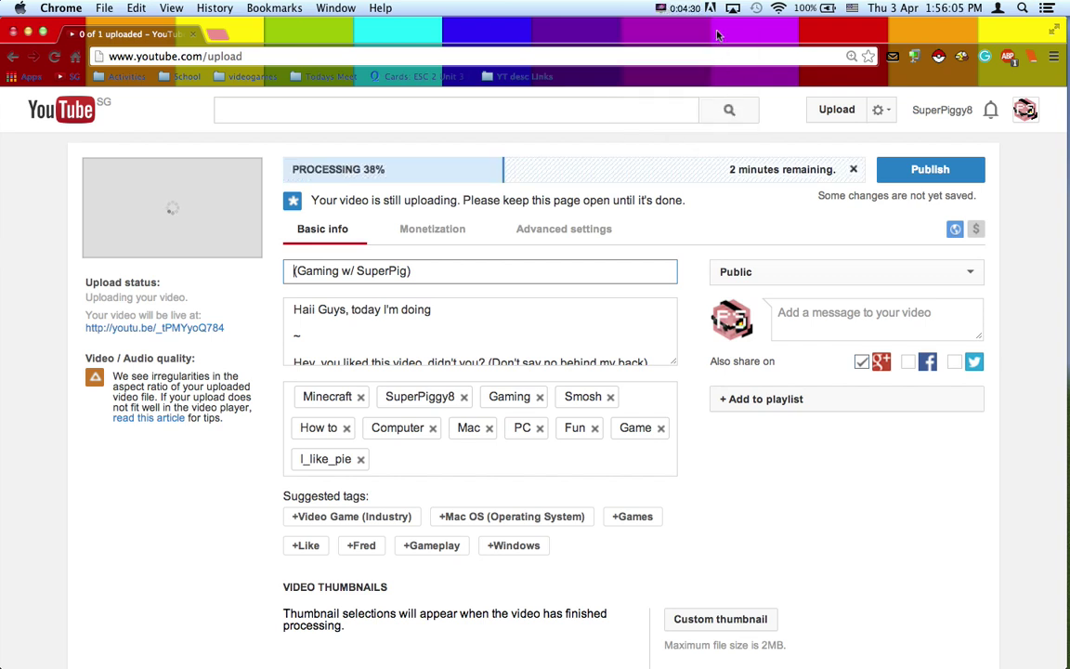
left_click(664, 8)
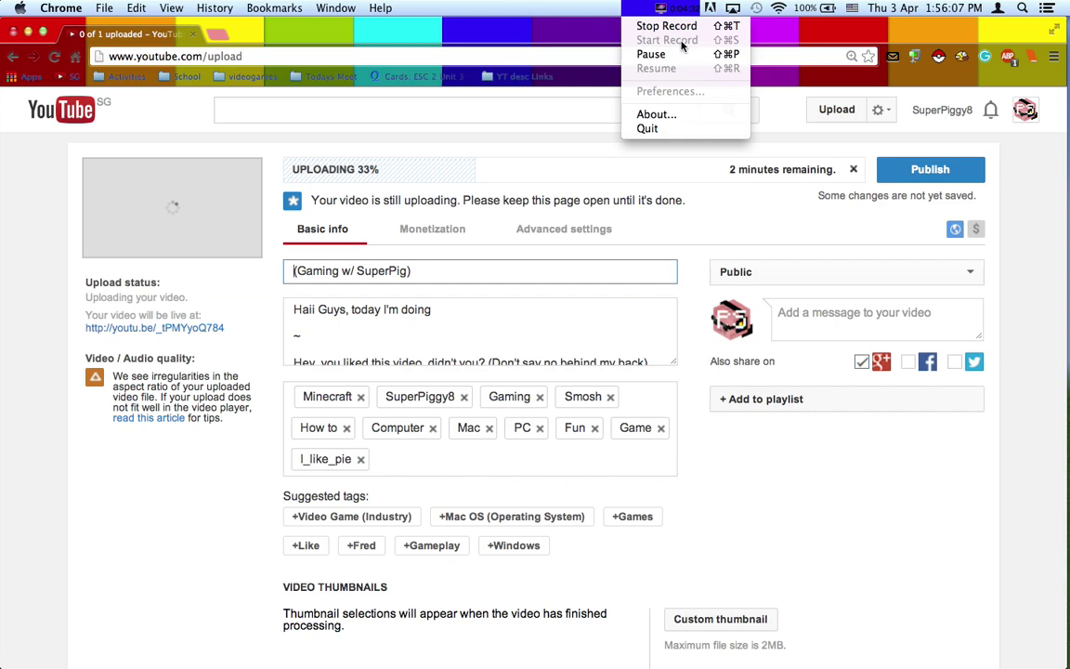